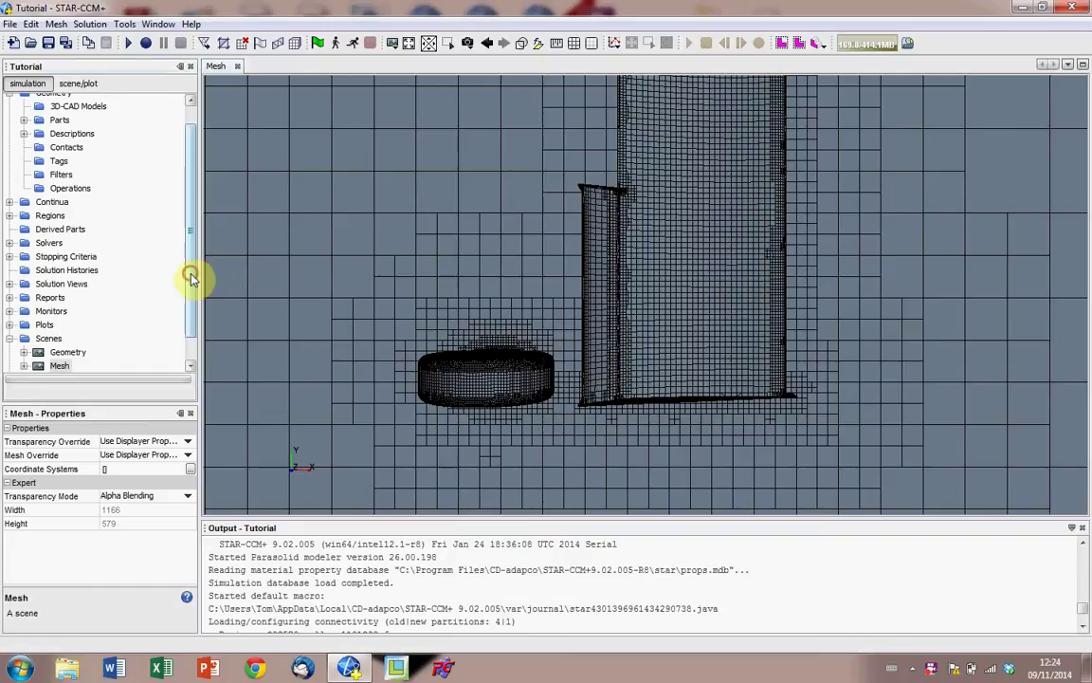
Step: Set the Tutorial mesh scene's projection mode to Parallel and zoom in slightly
{"action": "scroll", "coordinate": [195, 285], "scroll_direction": "down", "scroll_amount": 1}
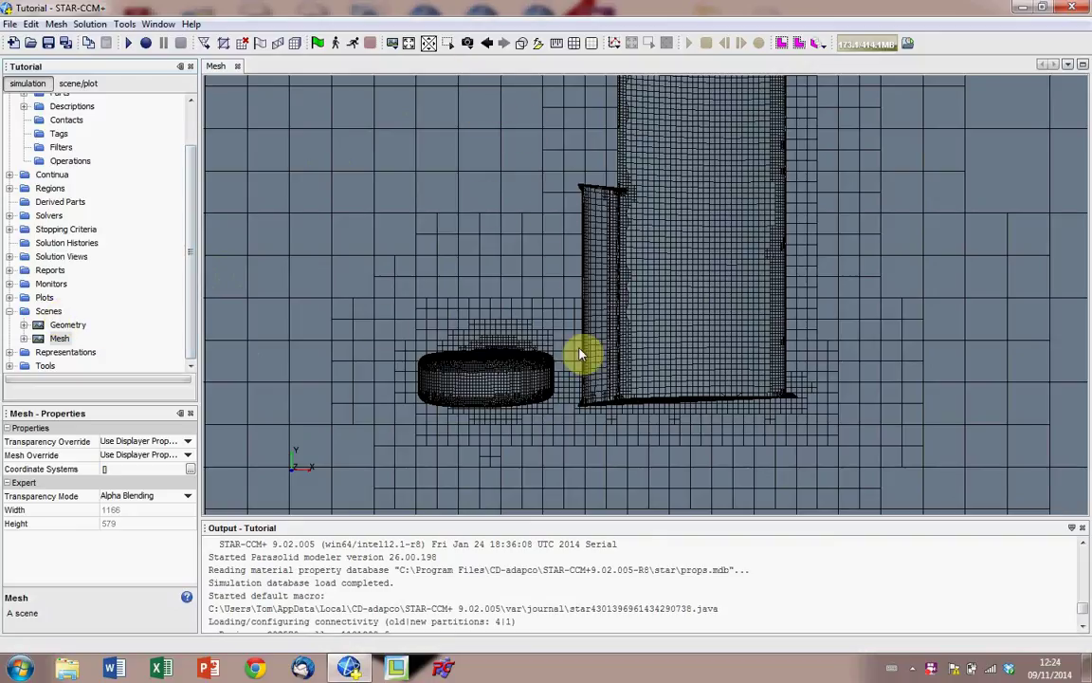
{"action": "left_click", "coordinate": [468, 46]}
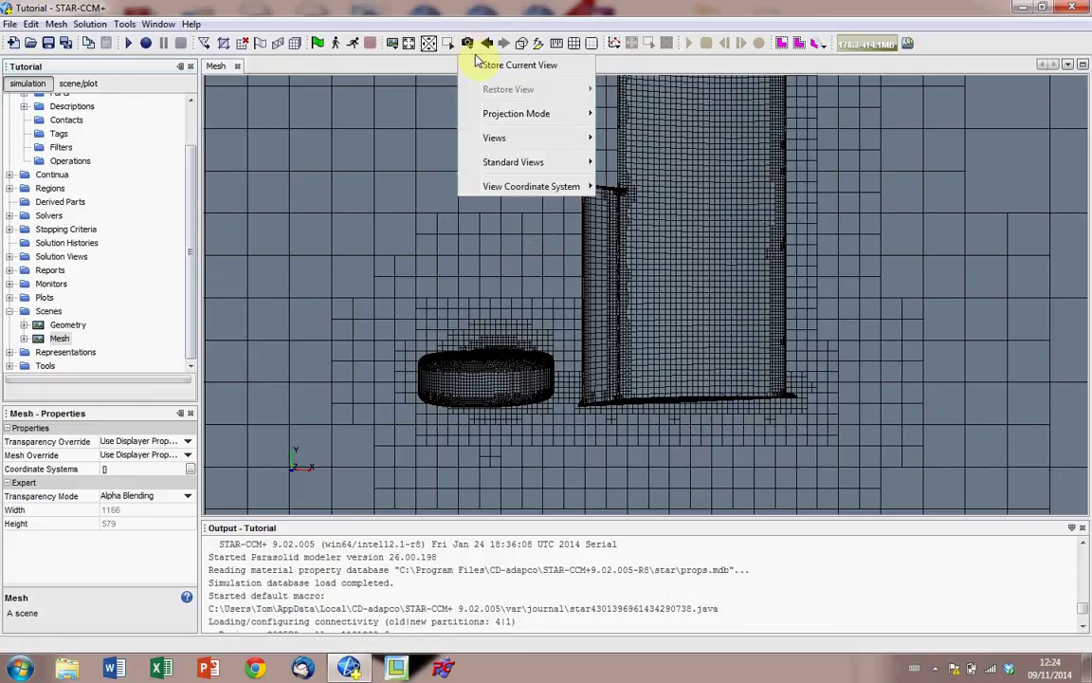
{"action": "mouse_move", "coordinate": [564, 118]}
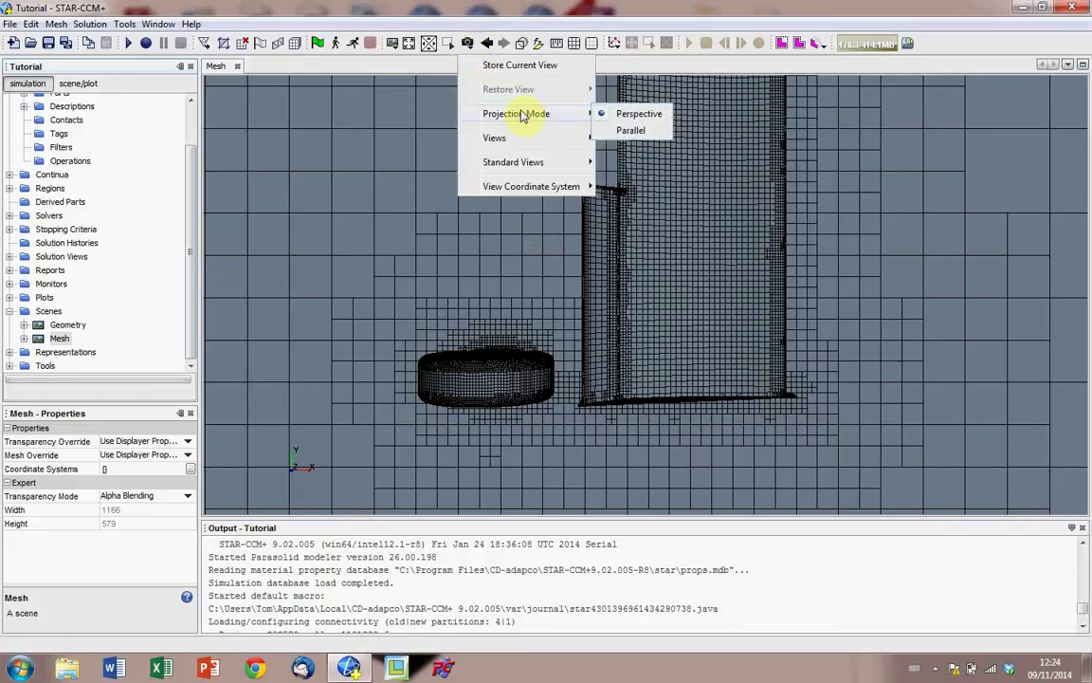
{"action": "left_click", "coordinate": [631, 130]}
{"action": "scroll", "coordinate": [648, 320], "scroll_direction": "up", "scroll_amount": 3}
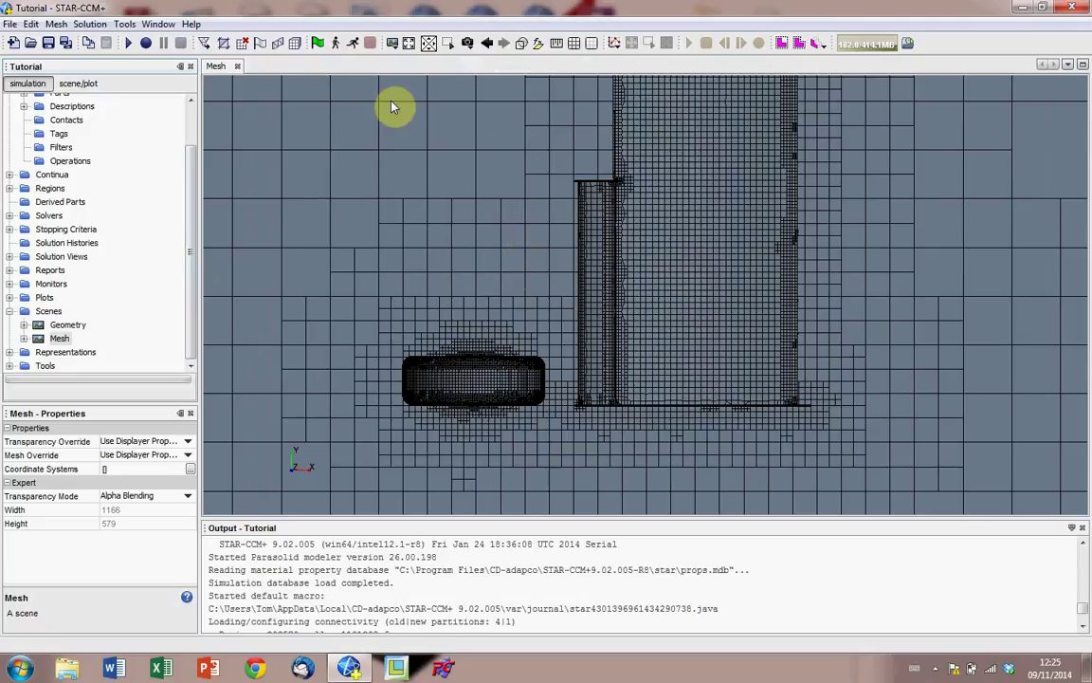
Step: Add a plane section through two points spanning the wheel and front wing, with a new geometry displayer
{"action": "left_click", "coordinate": [537, 45]}
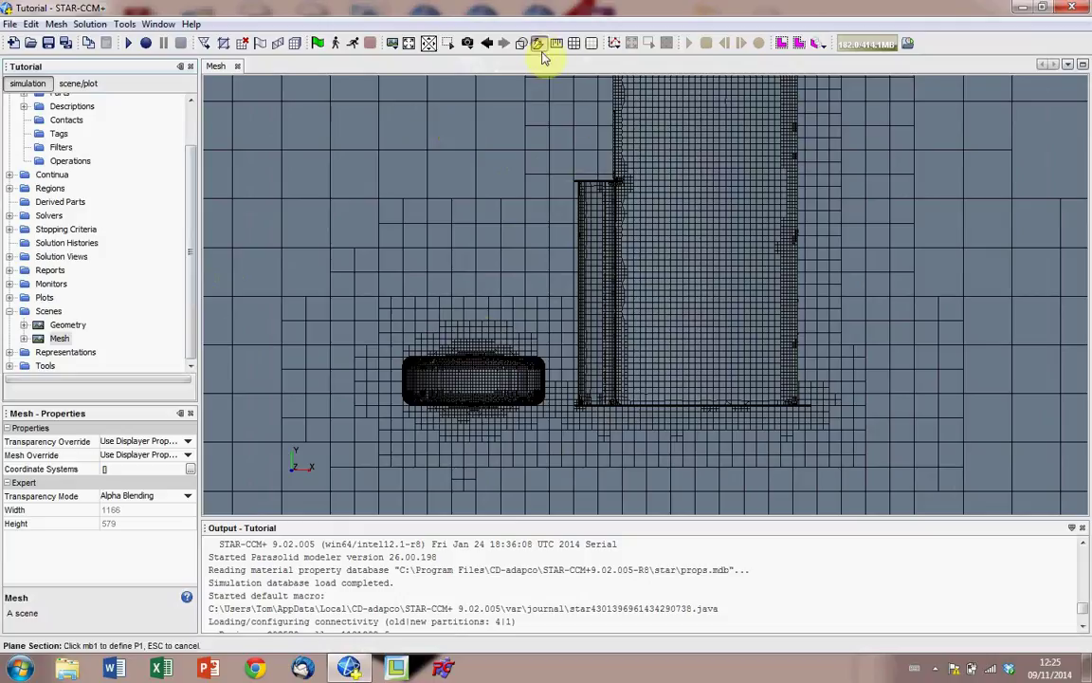
{"action": "left_click", "coordinate": [364, 387]}
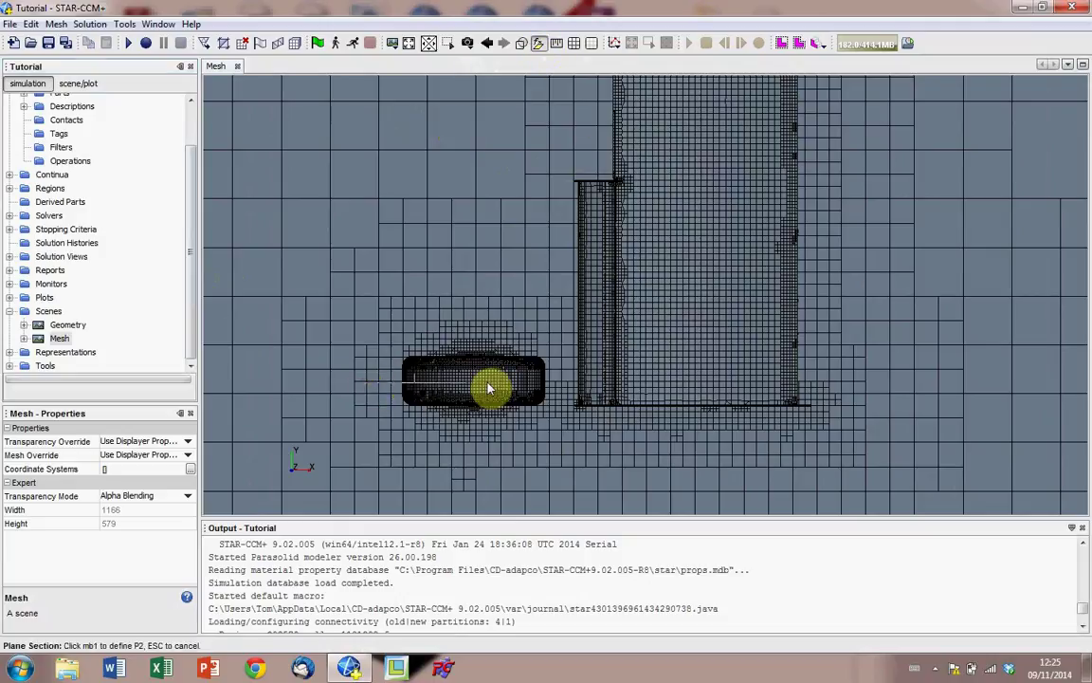
{"action": "left_click", "coordinate": [939, 387]}
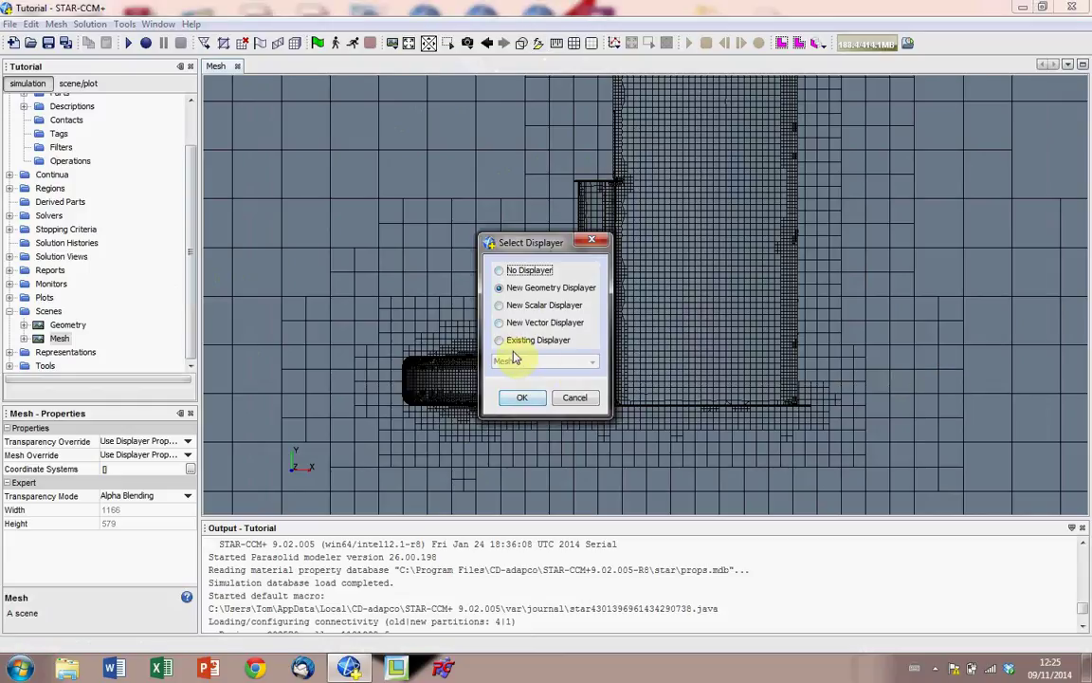
{"action": "left_click", "coordinate": [523, 398]}
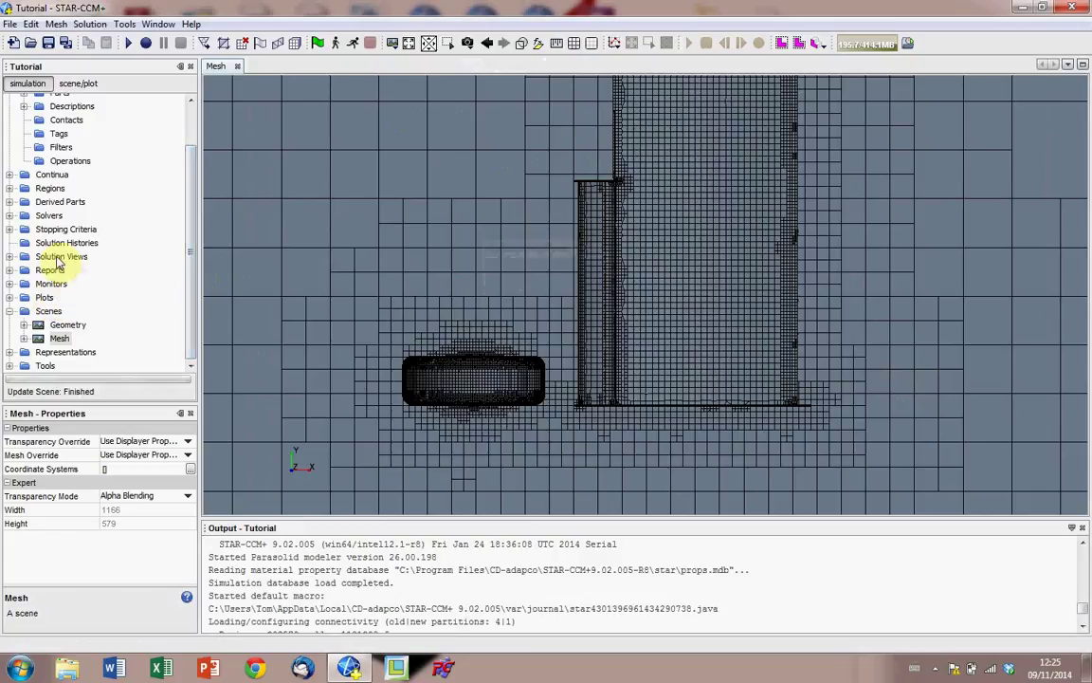
Step: Rename the plane section under Derived Parts to 'Wheel Plane' and view it from above
{"action": "left_click", "coordinate": [11, 202]}
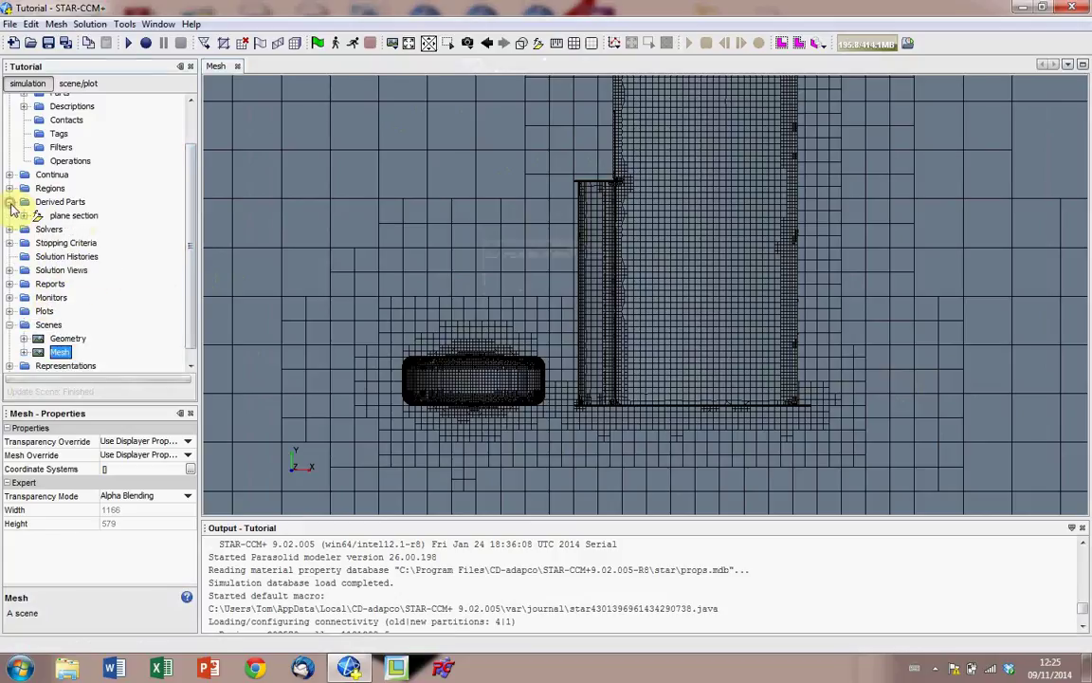
{"action": "left_click", "coordinate": [82, 216]}
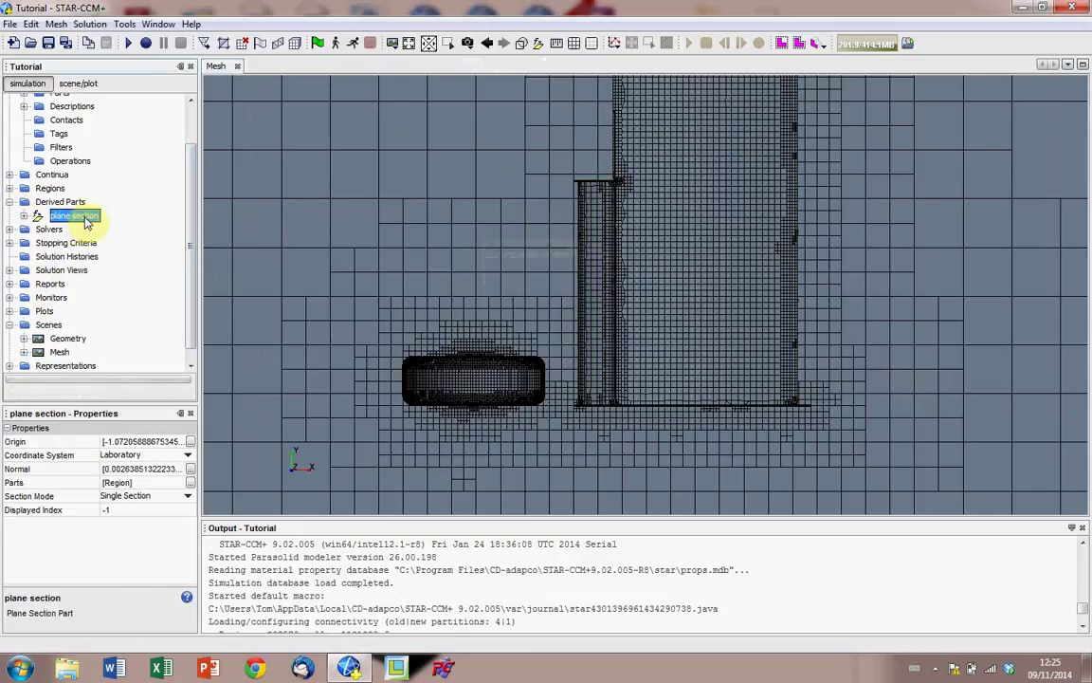
{"action": "left_click", "coordinate": [276, 273]}
{"action": "left_click_drag", "start_coordinate": [276, 271], "coordinate": [321, 266]}
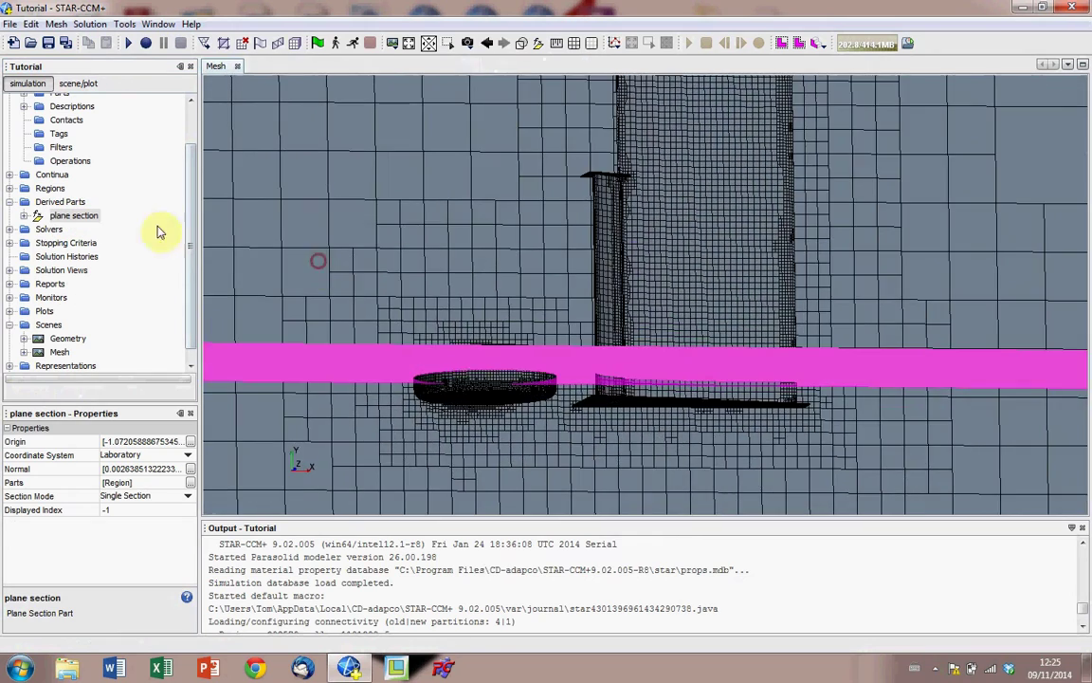
{"action": "left_click", "coordinate": [82, 216]}
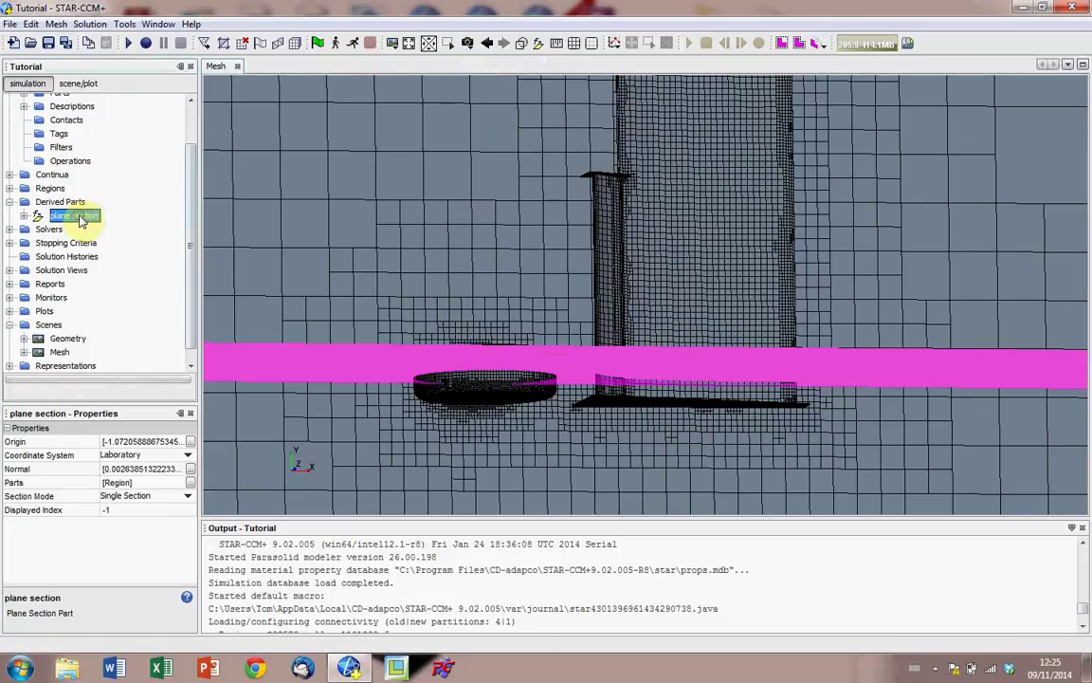
{"action": "left_click", "coordinate": [80, 217]}
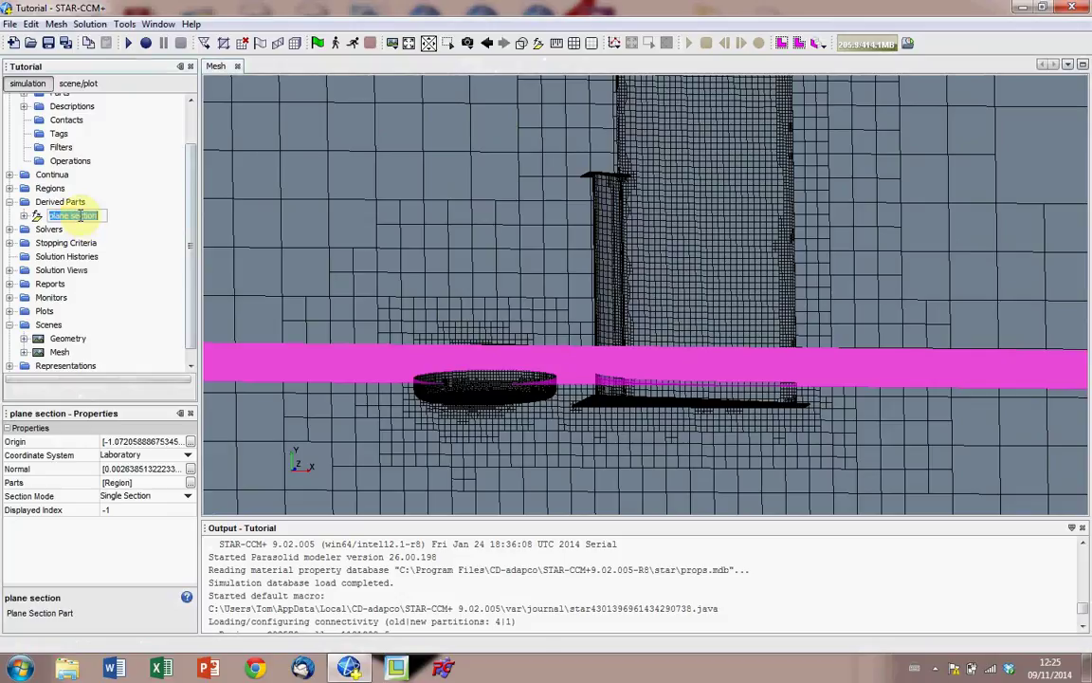
{"action": "type", "text": "Wheel Plane"}
{"action": "key", "text": "Return"}
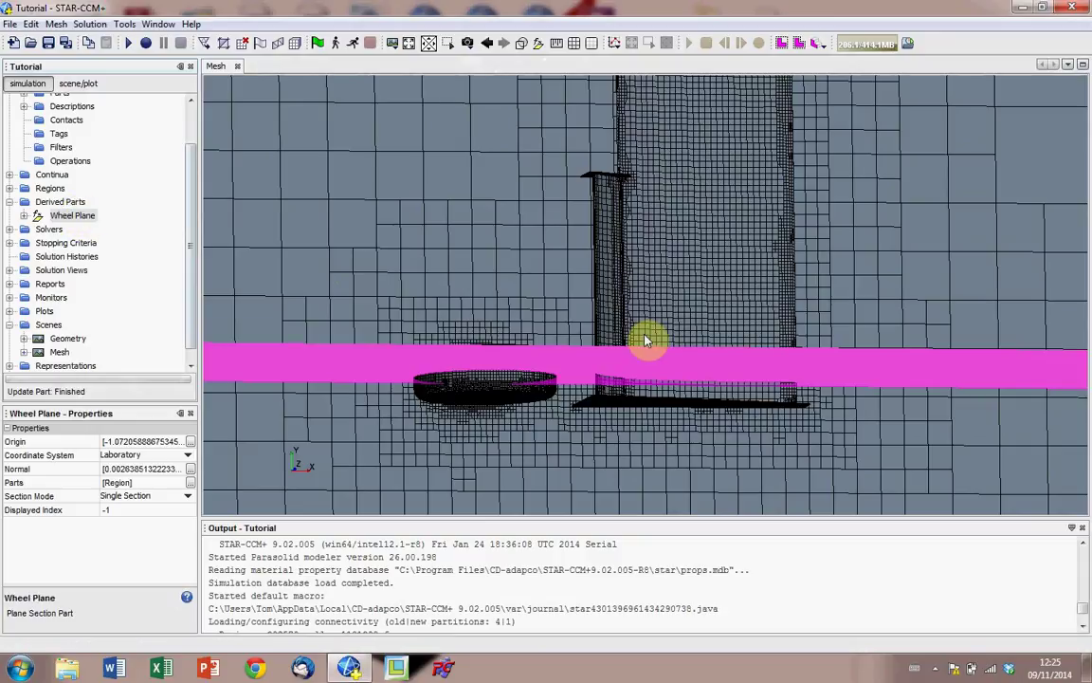
{"action": "left_click_drag", "start_coordinate": [628, 329], "coordinate": [585, 287]}
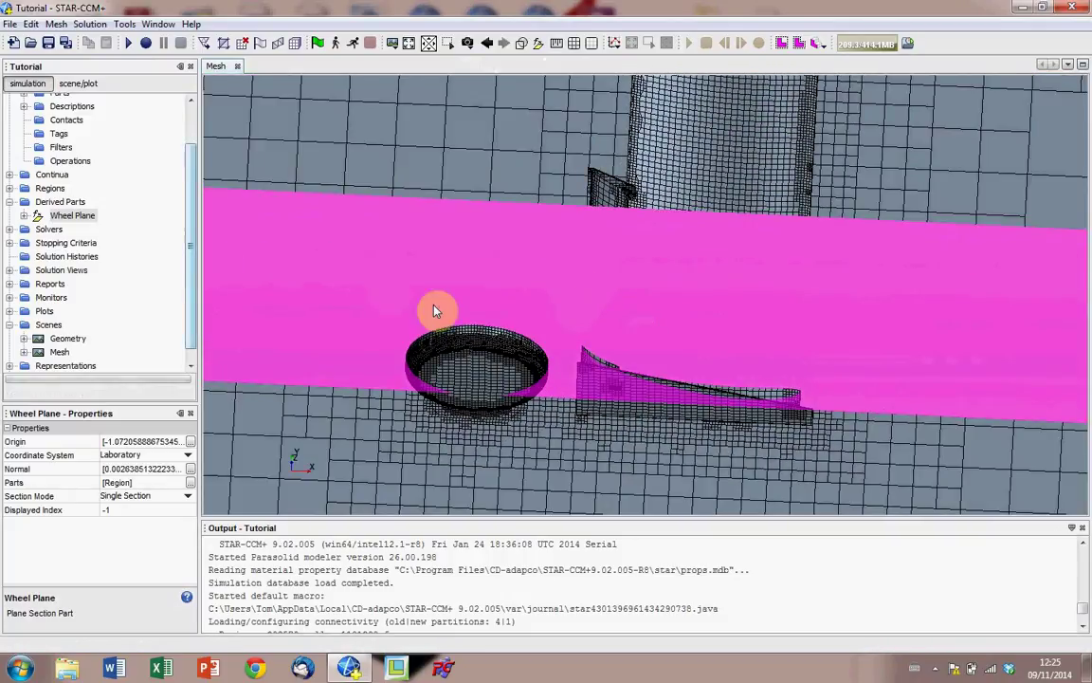
Step: Create a new scalar scene under Scenes and name it 'Wheel Scene'
{"action": "left_click_drag", "start_coordinate": [435, 310], "coordinate": [410, 306]}
{"action": "scroll", "coordinate": [187, 269], "scroll_direction": "down", "scroll_amount": 1}
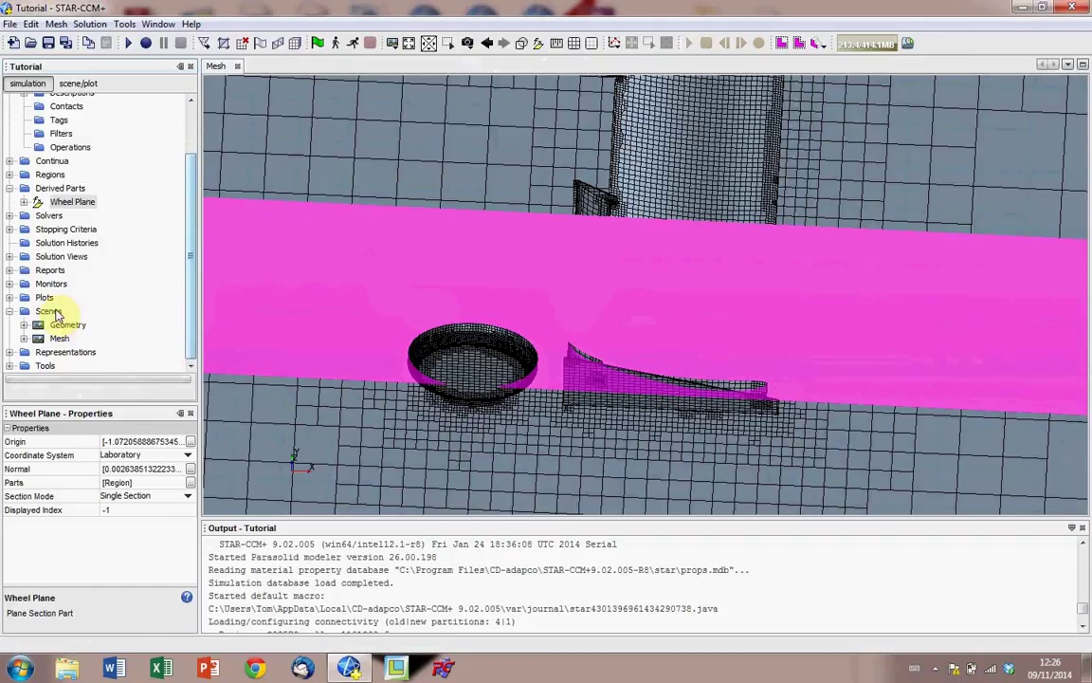
{"action": "left_click", "coordinate": [49, 311]}
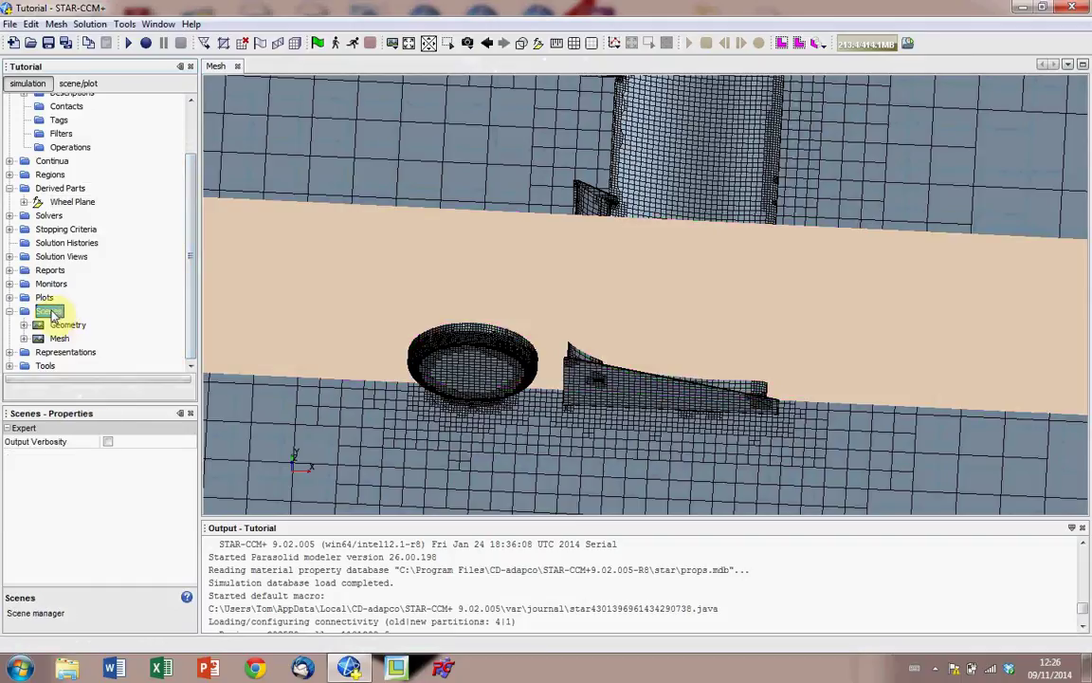
{"action": "right_click", "coordinate": [53, 317]}
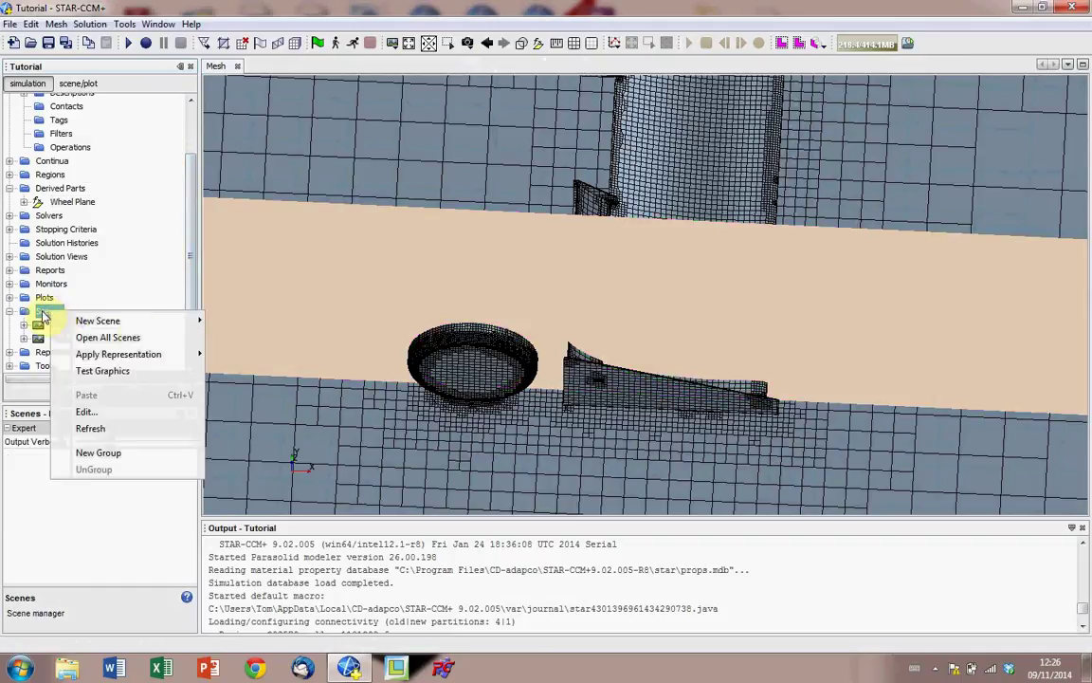
{"action": "mouse_move", "coordinate": [156, 321]}
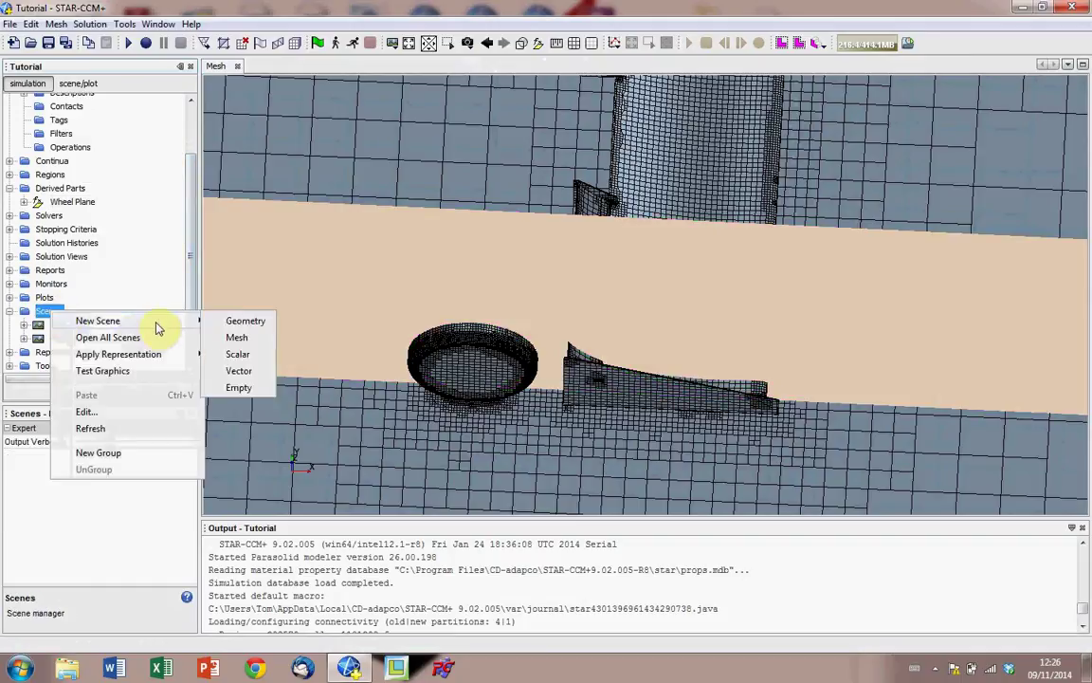
{"action": "left_click", "coordinate": [254, 357]}
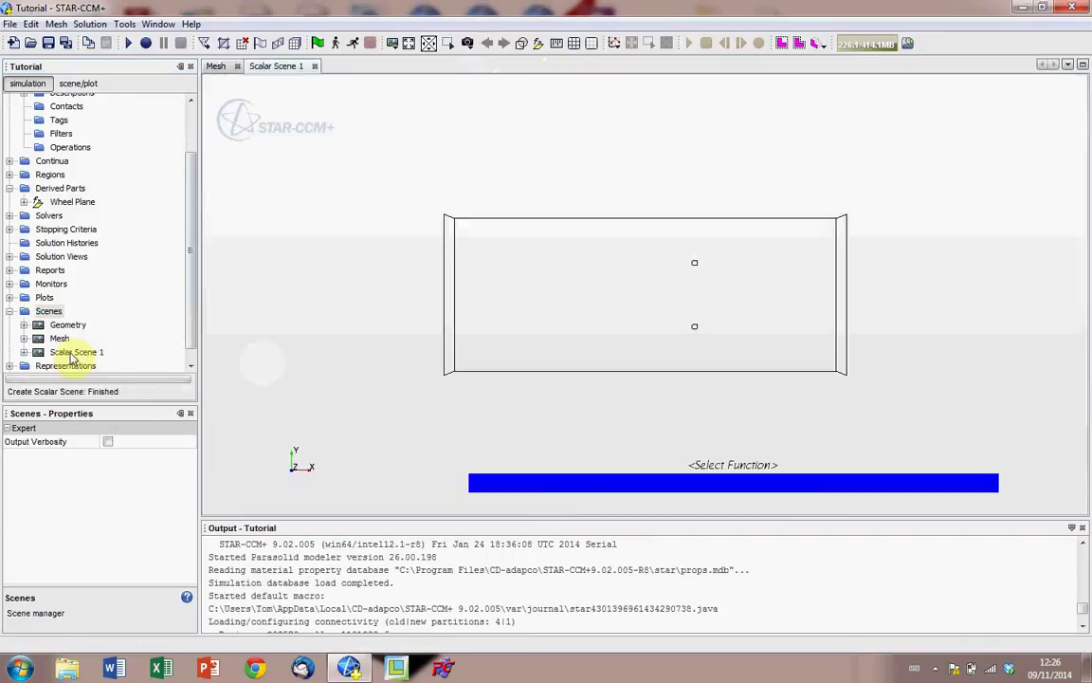
{"action": "left_click", "coordinate": [79, 354]}
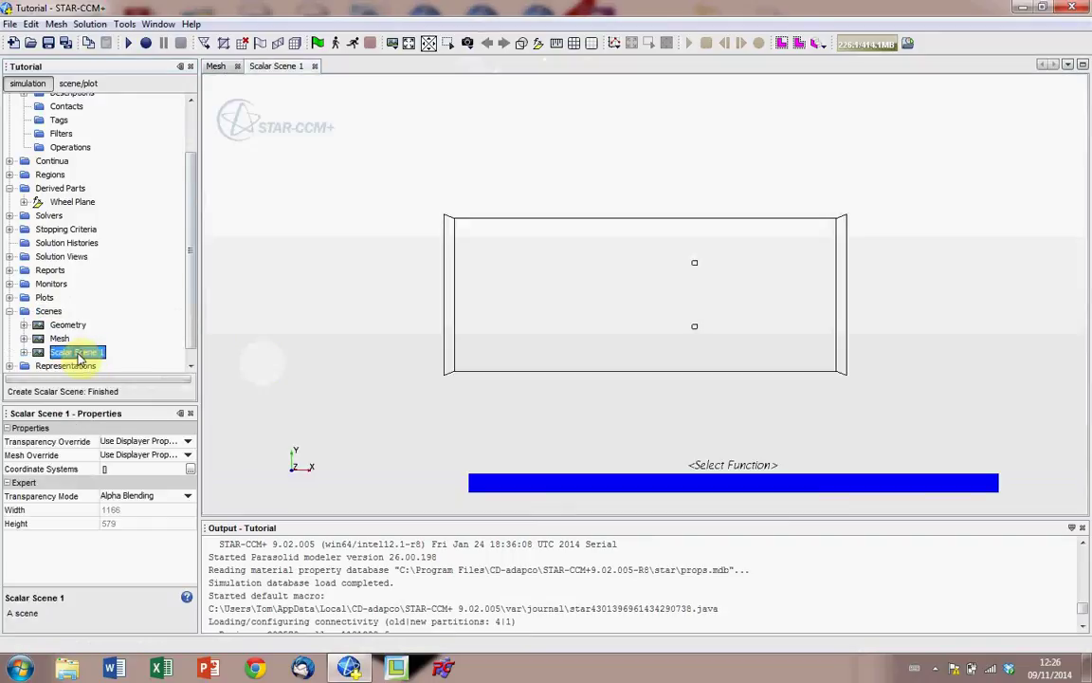
{"action": "left_click", "coordinate": [80, 352]}
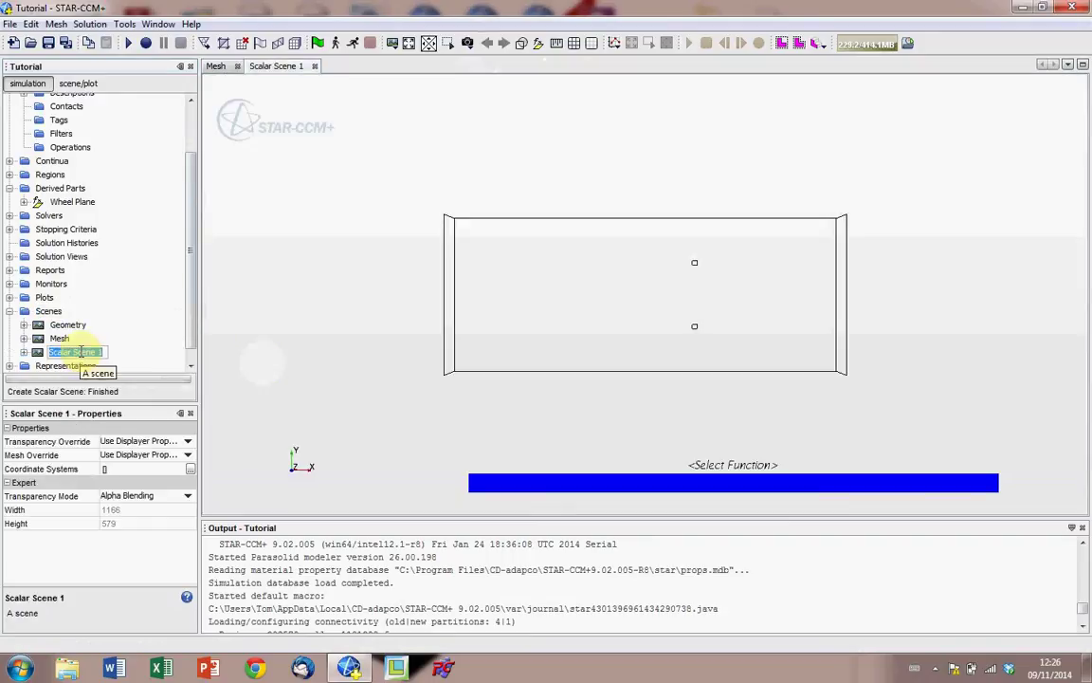
{"action": "type", "text": "Wheel Scene"}
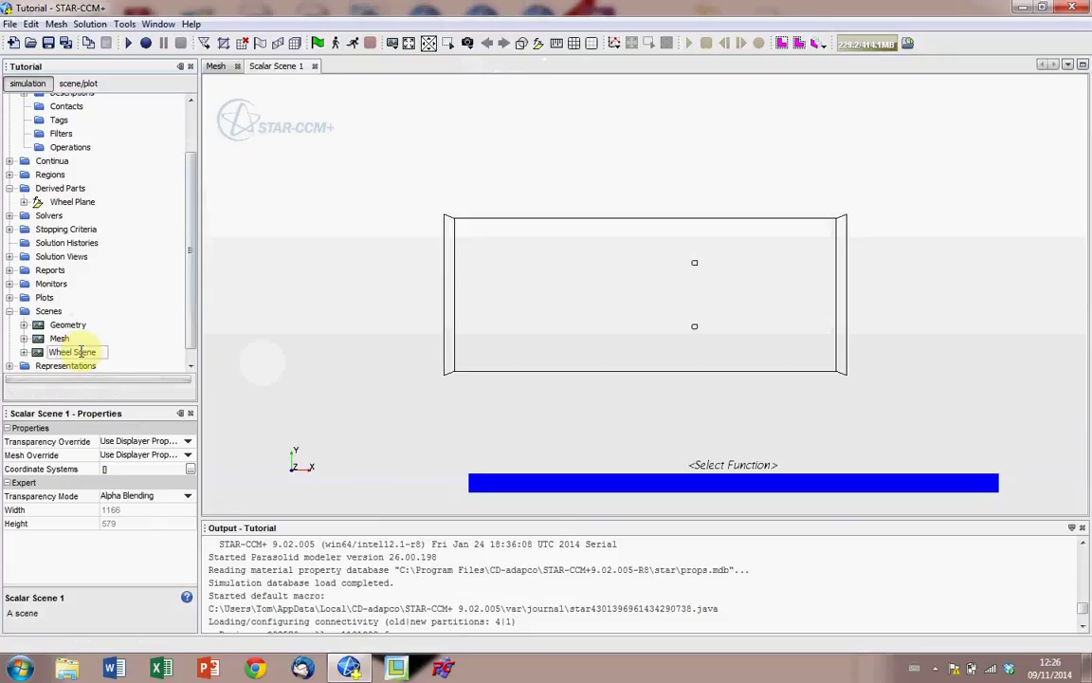
{"action": "key", "text": "Return"}
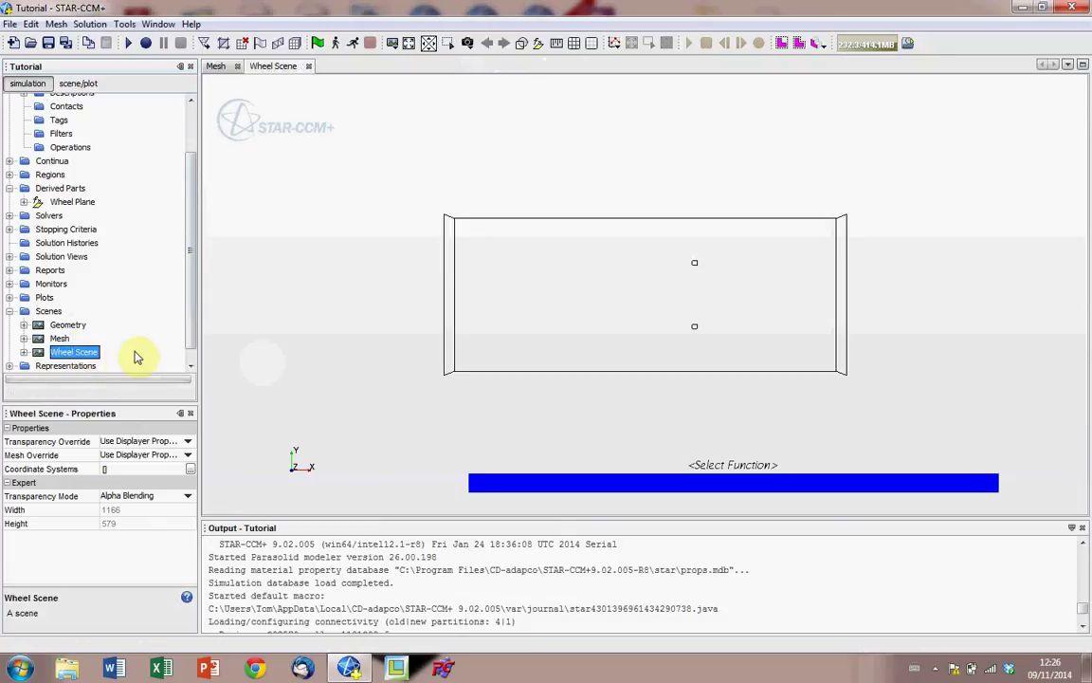
Step: Set the Wheel Scene's projection mode to Parallel
{"action": "left_click", "coordinate": [353, 238]}
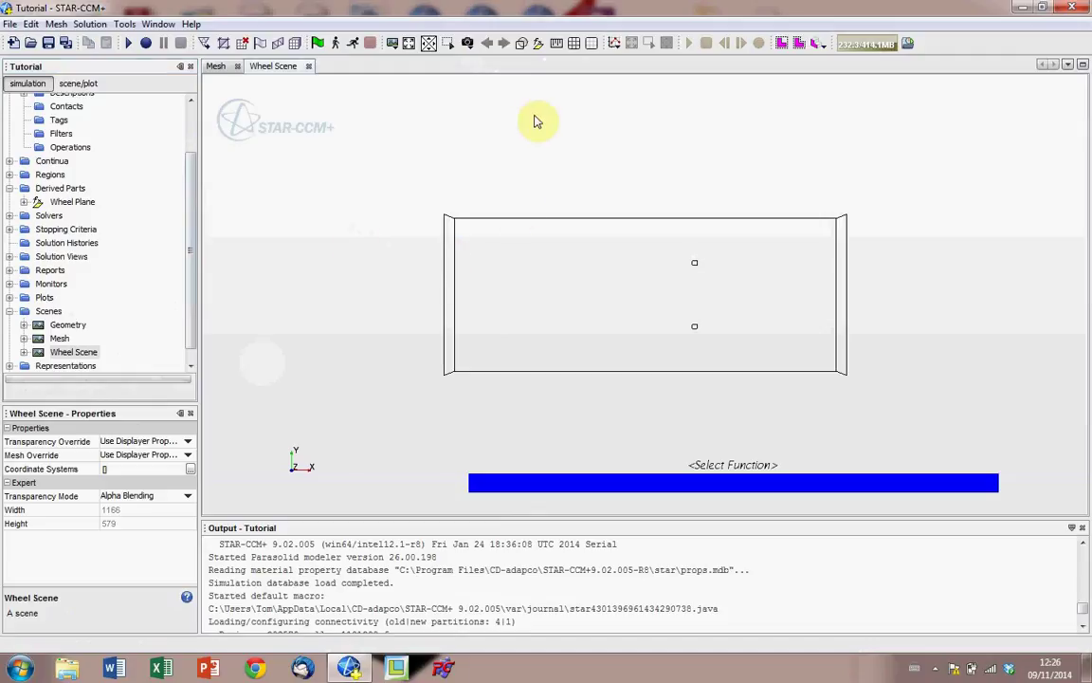
{"action": "left_click", "coordinate": [468, 43]}
{"action": "mouse_move", "coordinate": [554, 115]}
{"action": "left_click", "coordinate": [626, 135]}
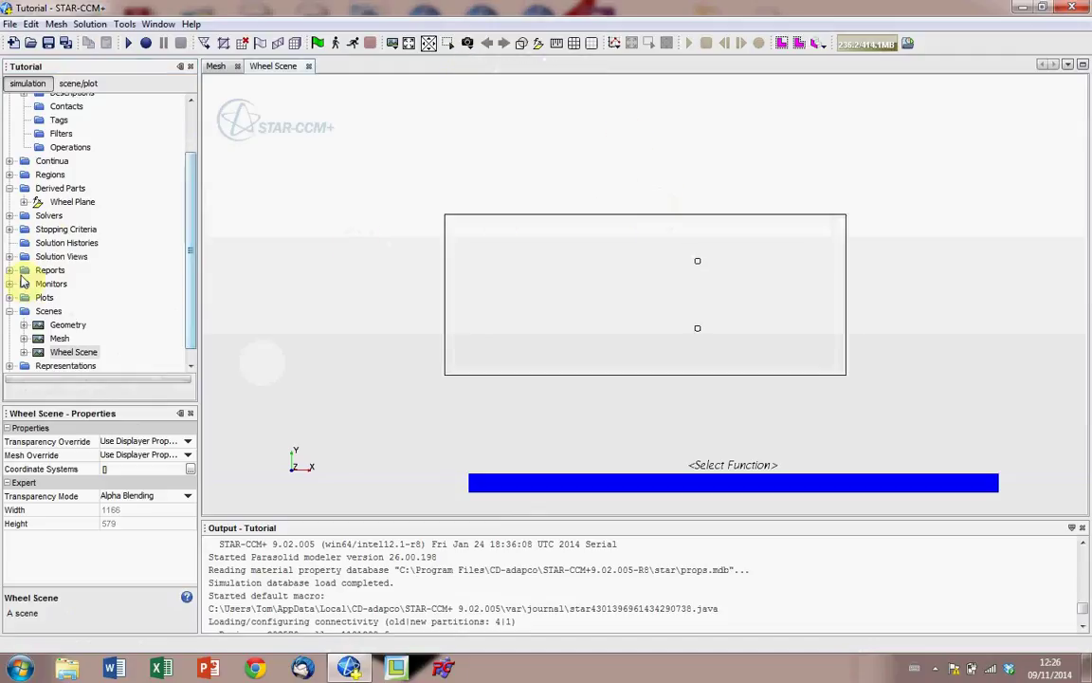
Step: Choose Static Pressure from the legend's function list as the Wheel Scene's scalar
{"action": "left_click_drag", "start_coordinate": [194, 288], "coordinate": [82, 333]}
{"action": "left_click", "coordinate": [76, 338]}
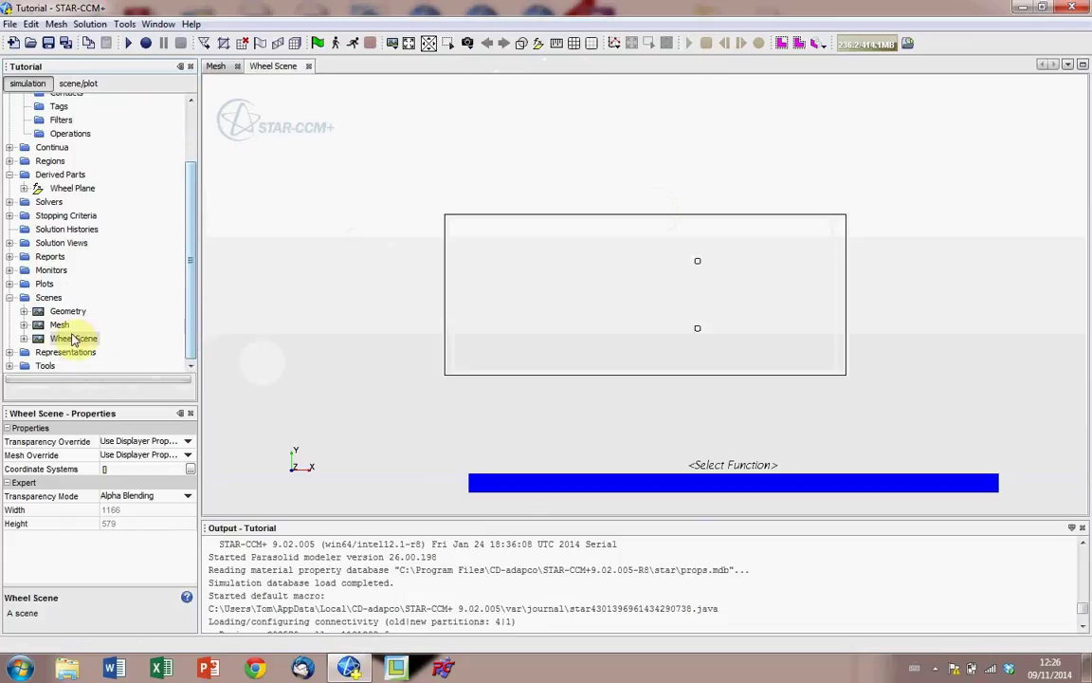
{"action": "left_click", "coordinate": [745, 465]}
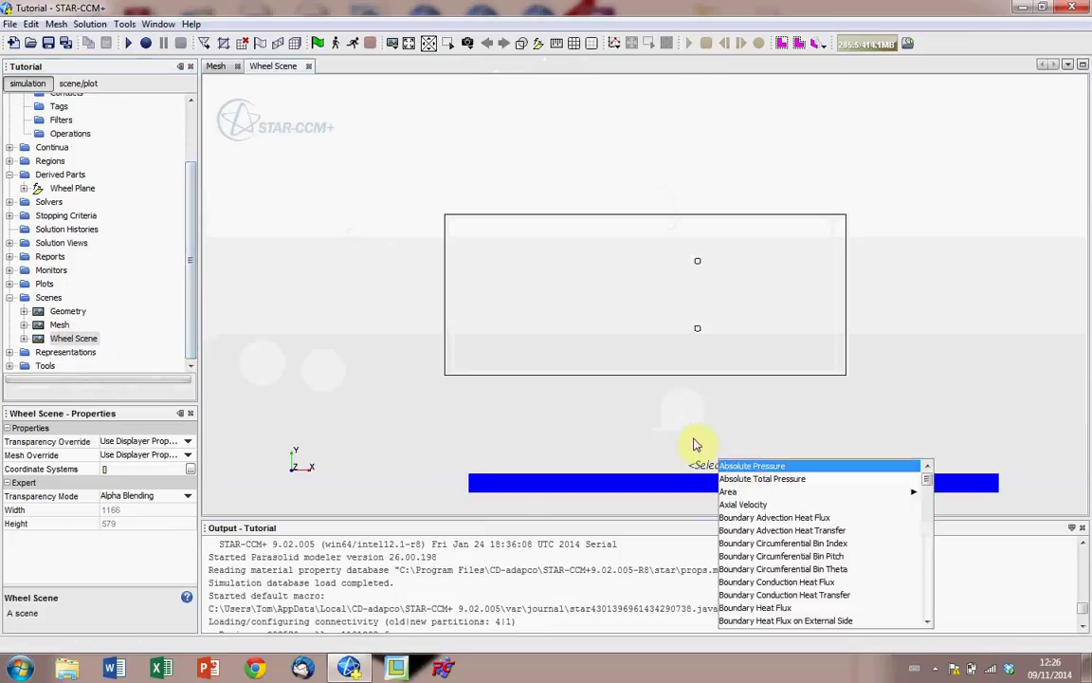
{"action": "left_click", "coordinate": [711, 461]}
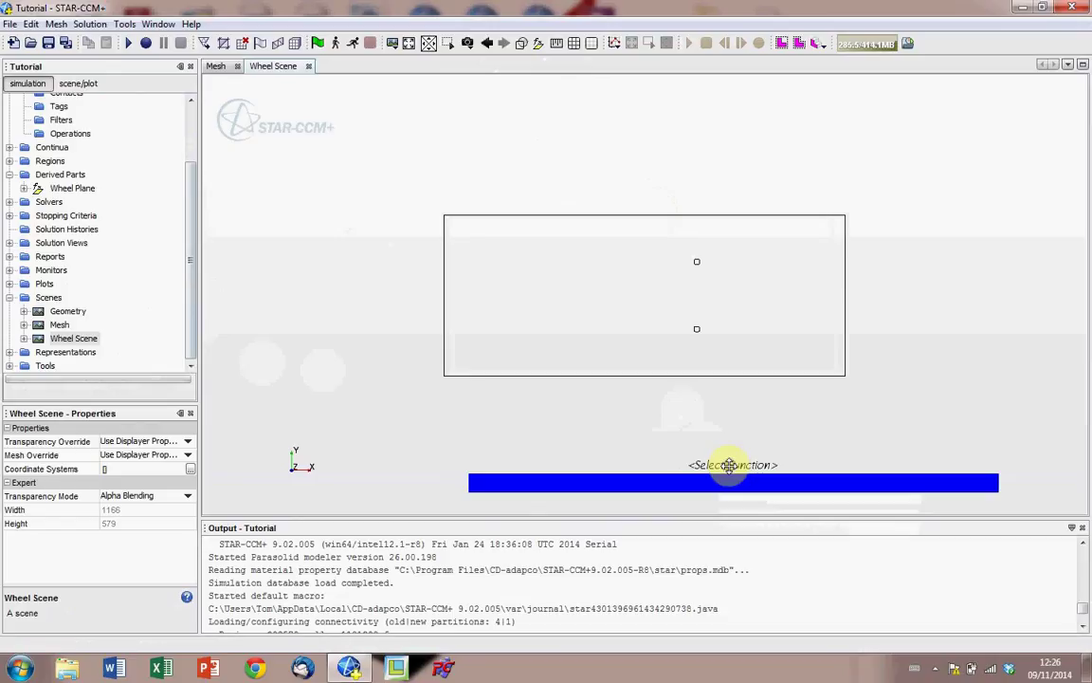
{"action": "left_click", "coordinate": [735, 465]}
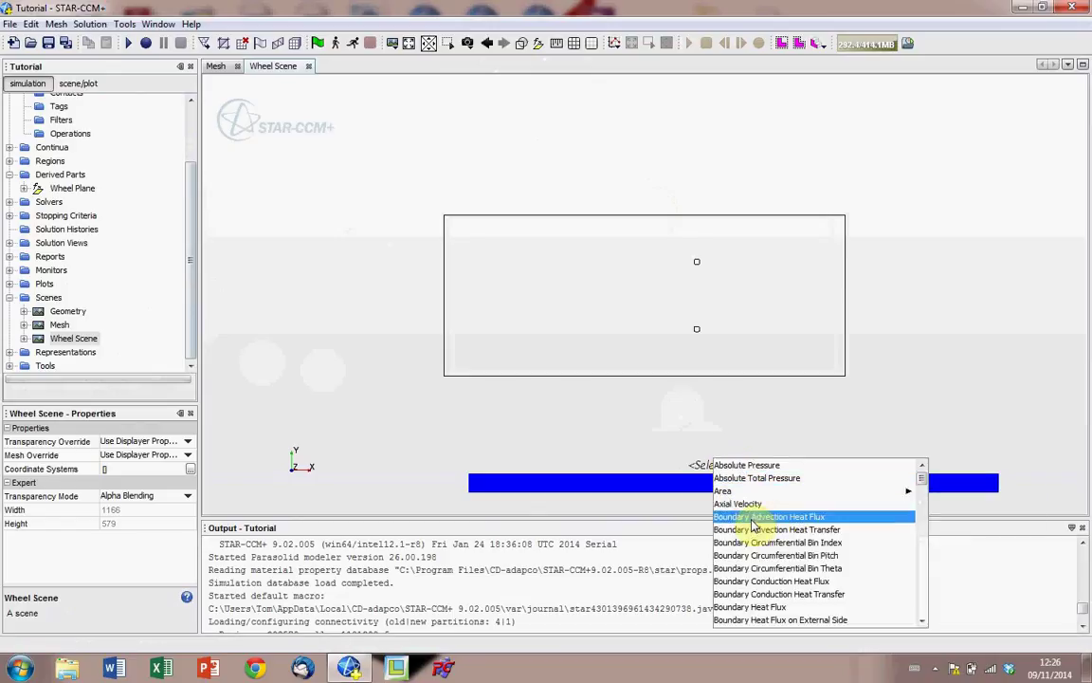
{"action": "scroll", "coordinate": [751, 540], "scroll_direction": "down", "scroll_amount": 3}
{"action": "scroll", "coordinate": [751, 545], "scroll_direction": "down", "scroll_amount": 15}
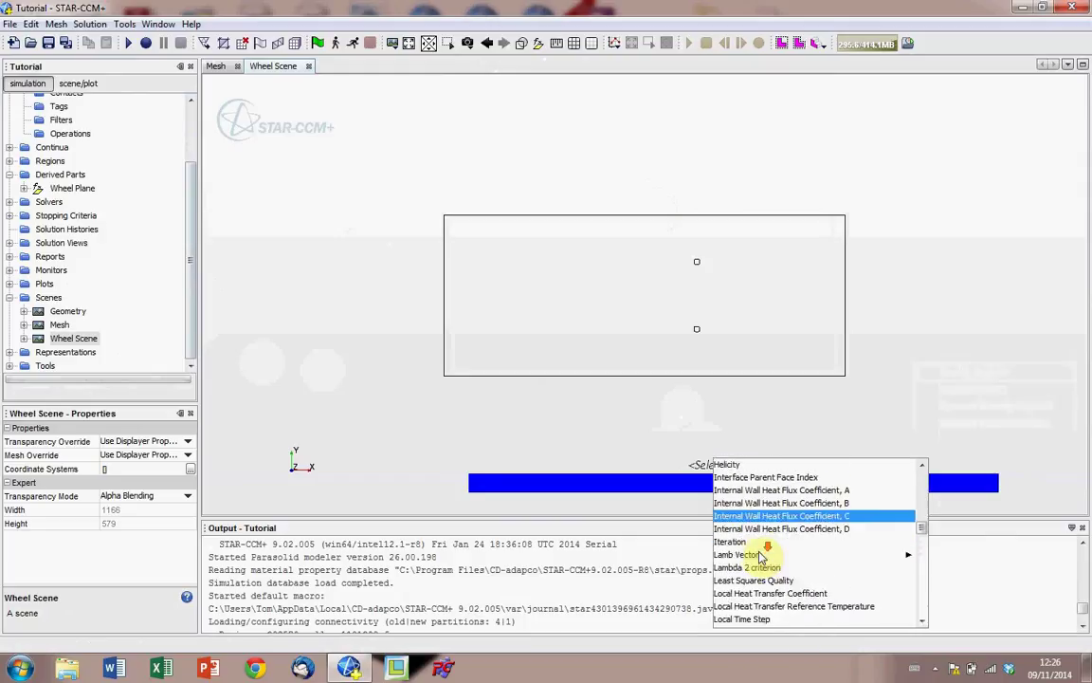
{"action": "scroll", "coordinate": [761, 559], "scroll_direction": "down", "scroll_amount": 12}
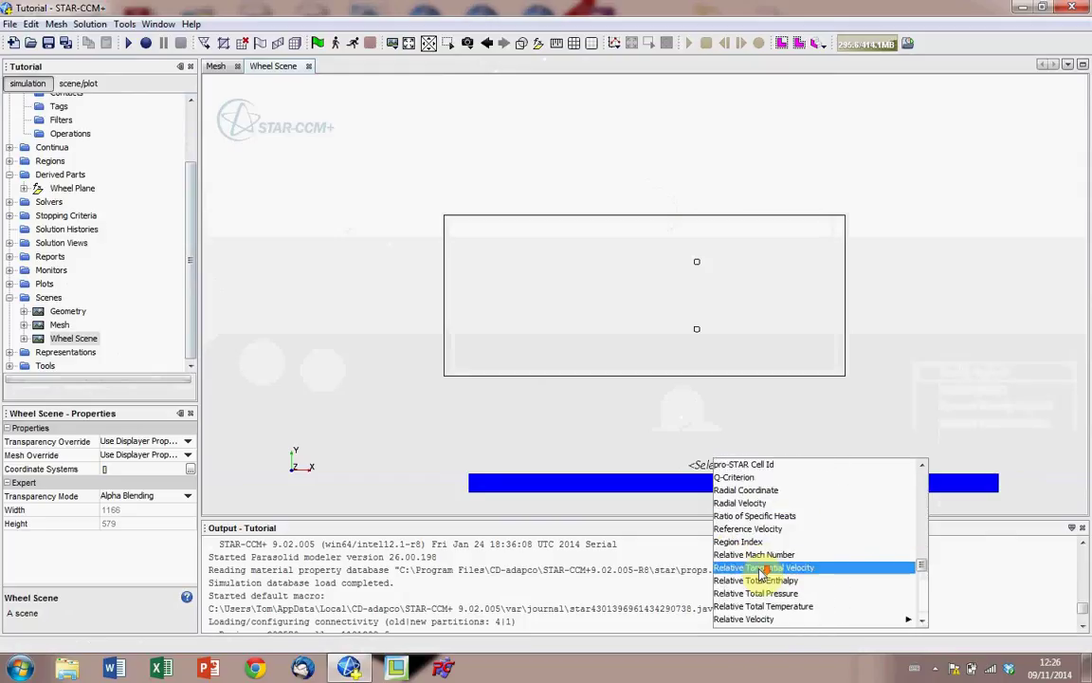
{"action": "scroll", "coordinate": [762, 568], "scroll_direction": "down", "scroll_amount": 4}
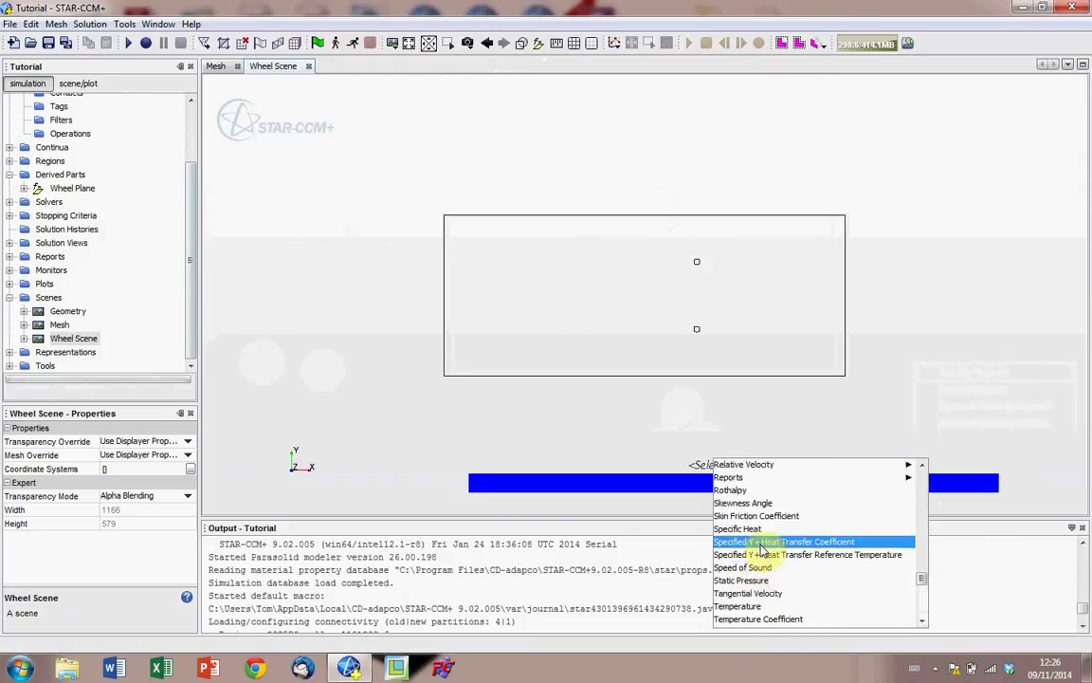
{"action": "left_click", "coordinate": [759, 580]}
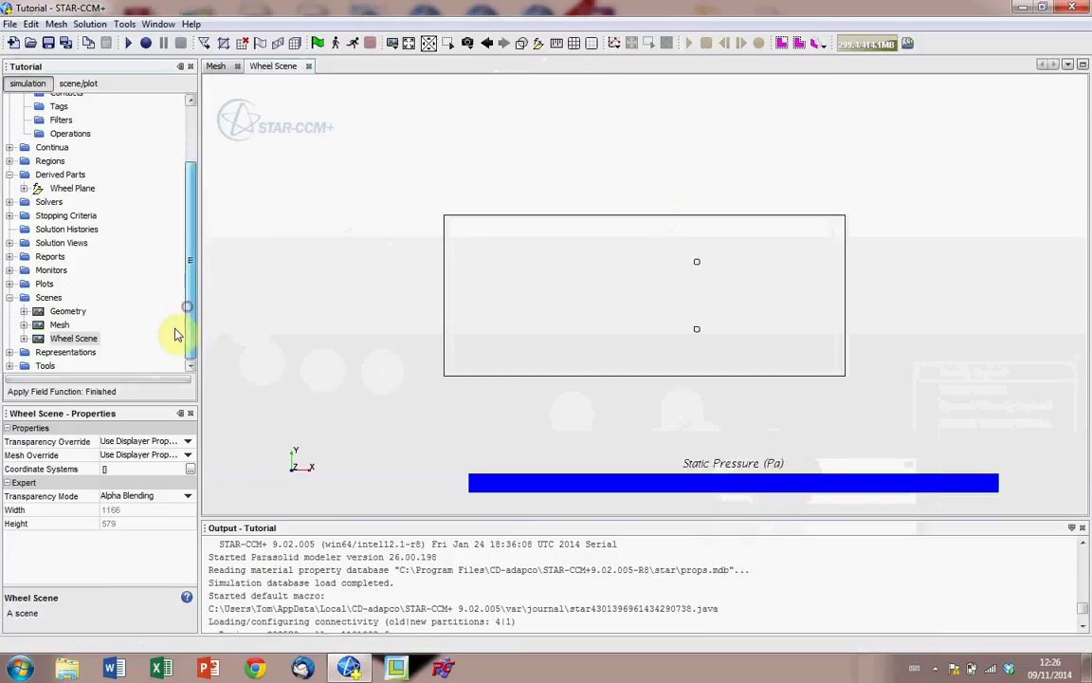
Step: Assign the Wheel Plane derived part to the Wheel Scene's Scalar 1 displayer Parts
{"action": "left_click", "coordinate": [24, 338]}
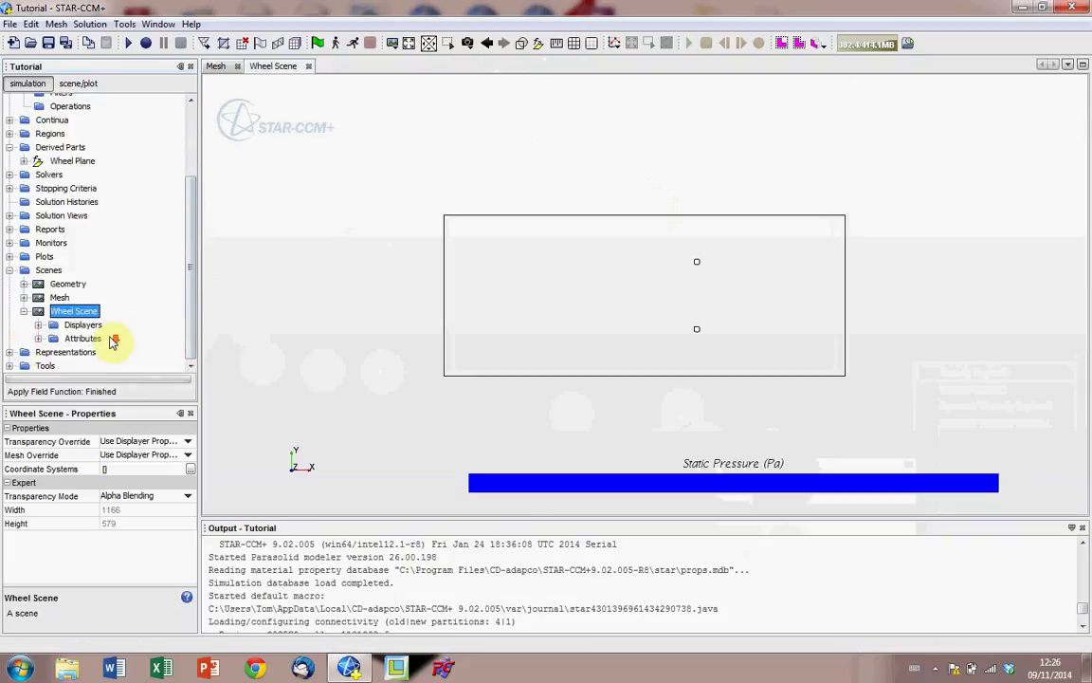
{"action": "left_click", "coordinate": [39, 325]}
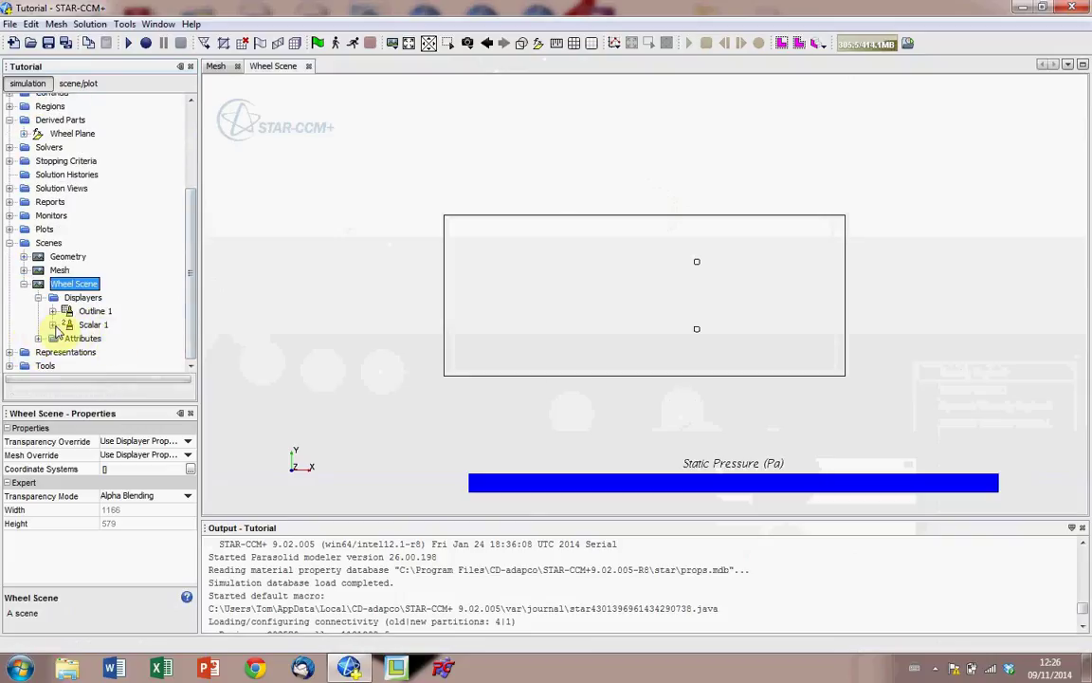
{"action": "left_click", "coordinate": [53, 325]}
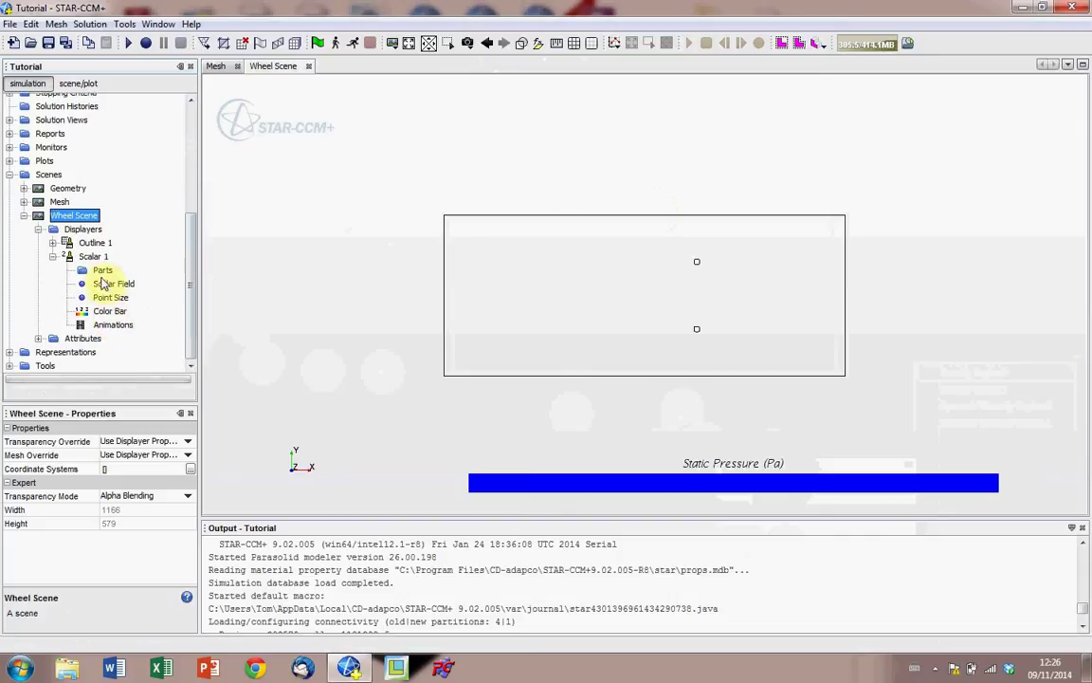
{"action": "left_click", "coordinate": [104, 272]}
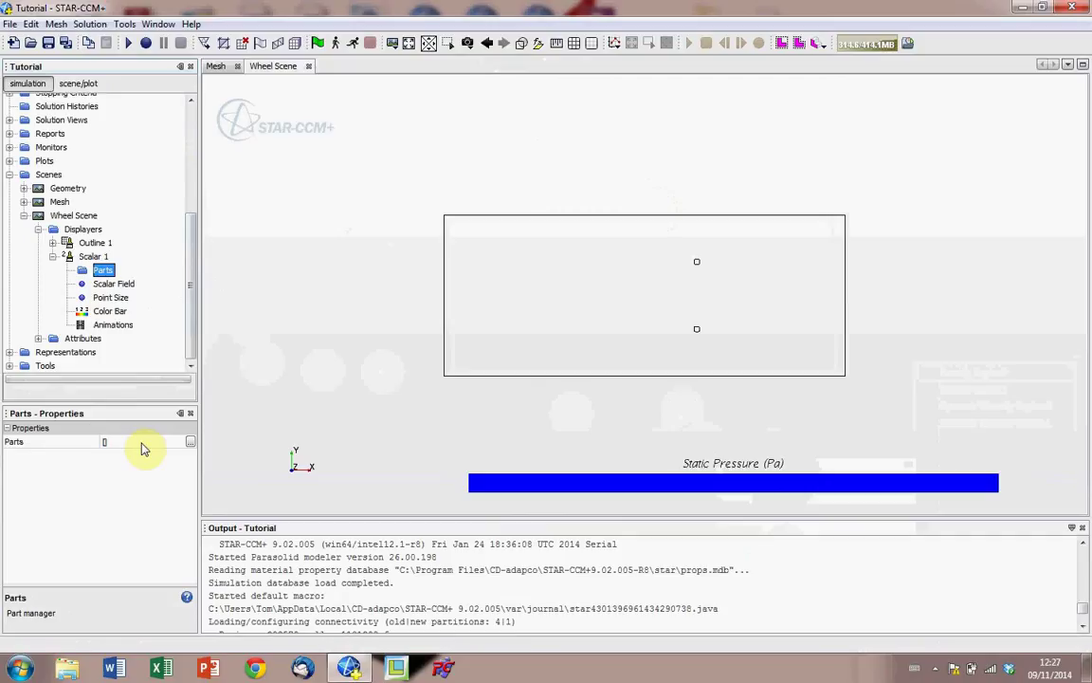
{"action": "scroll", "coordinate": [120, 303], "scroll_direction": "up", "scroll_amount": 3}
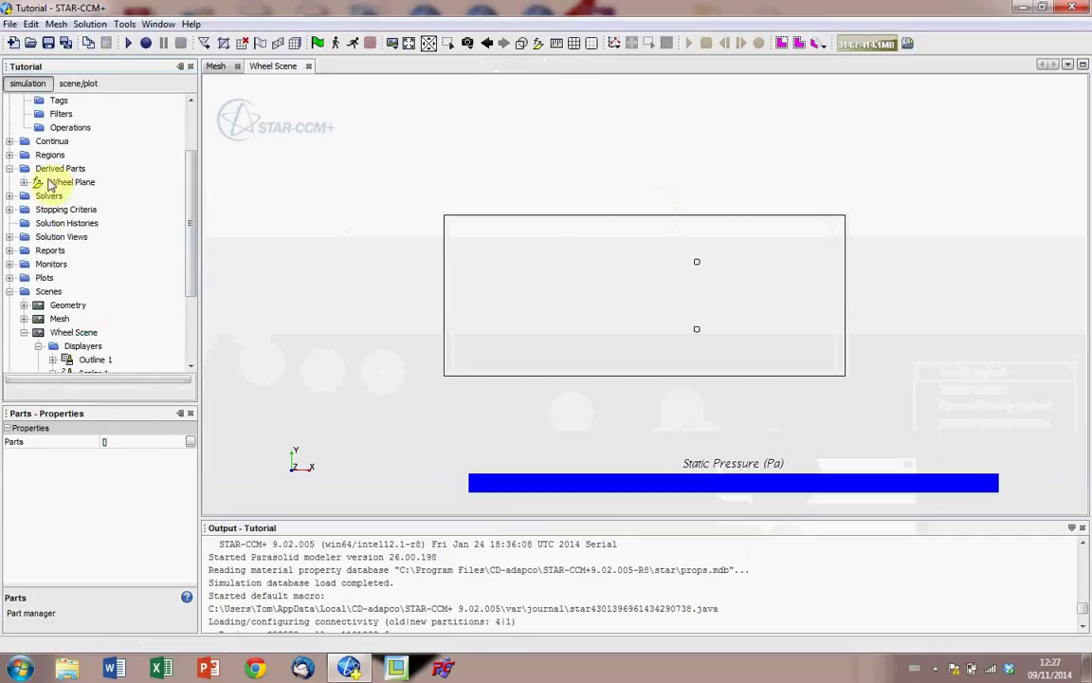
{"action": "scroll", "coordinate": [101, 207], "scroll_direction": "down", "scroll_amount": 3}
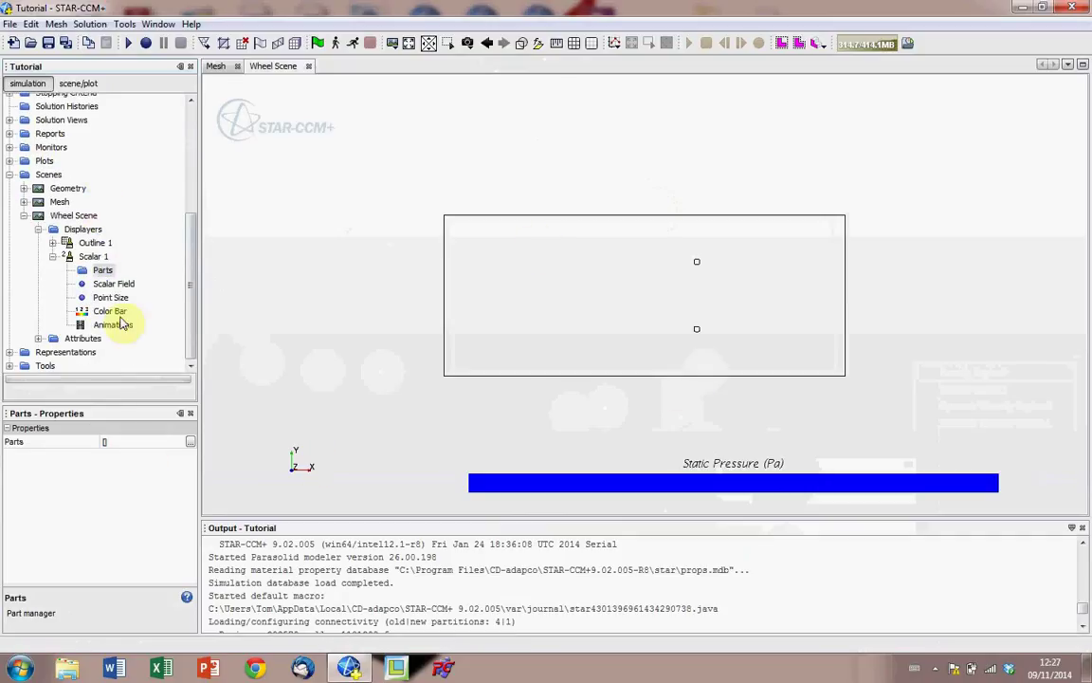
{"action": "left_click", "coordinate": [127, 440]}
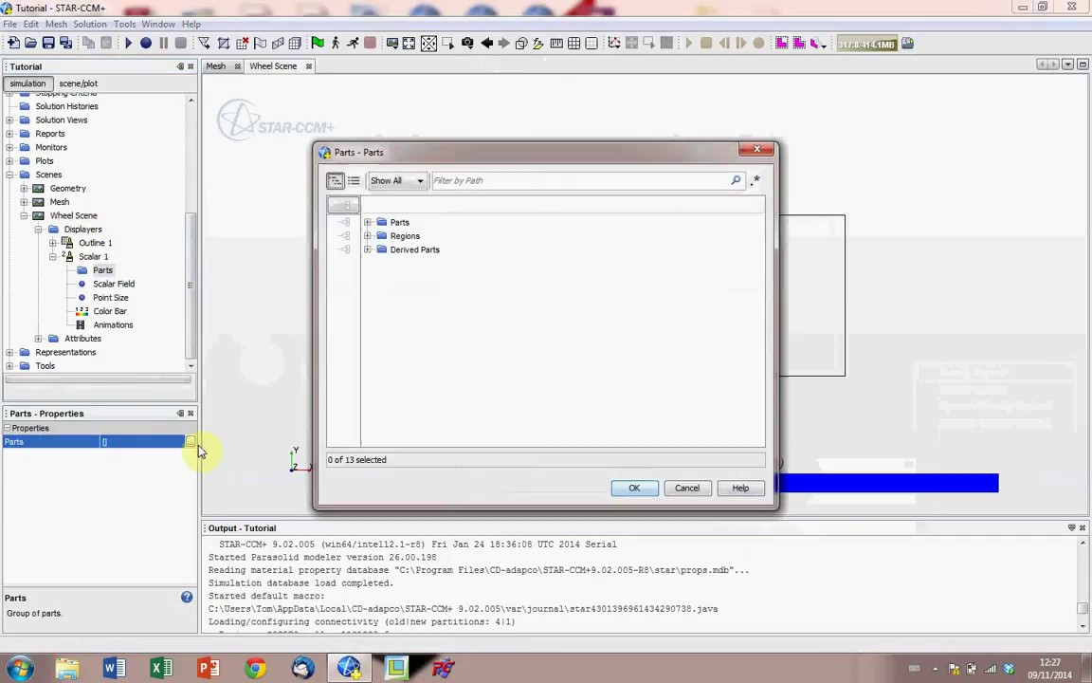
{"action": "left_click", "coordinate": [365, 249]}
{"action": "left_click", "coordinate": [437, 266]}
{"action": "left_click", "coordinate": [631, 486]}
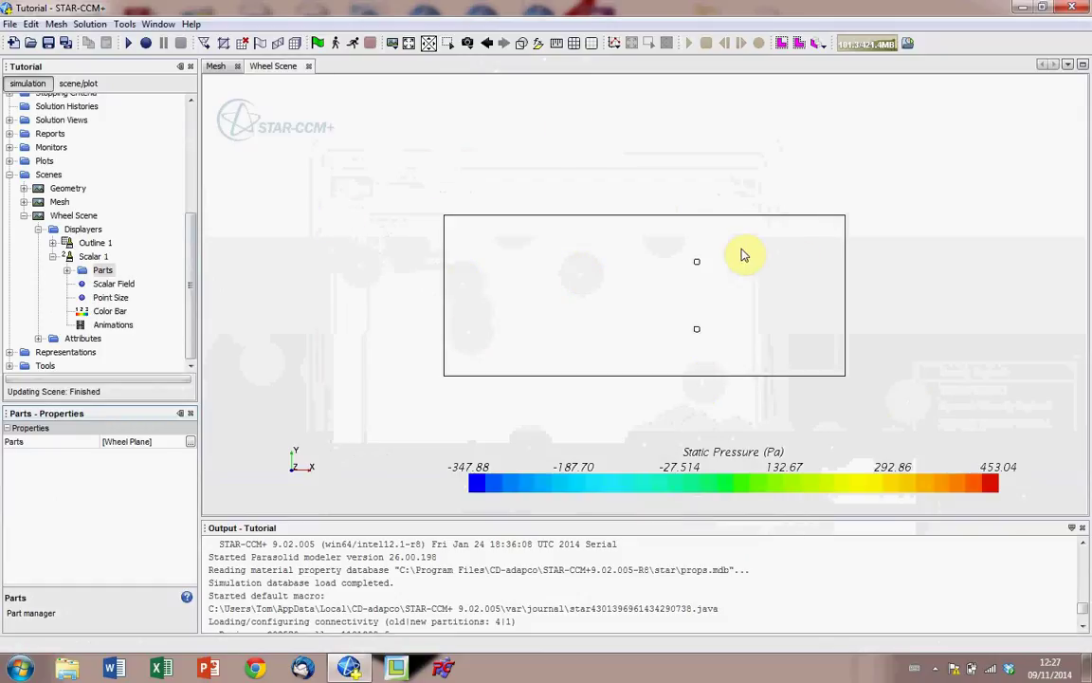
Step: Rotate the pressure view side-on and zoom in close on the front wing and wheel
{"action": "left_click_drag", "start_coordinate": [738, 287], "coordinate": [565, 276]}
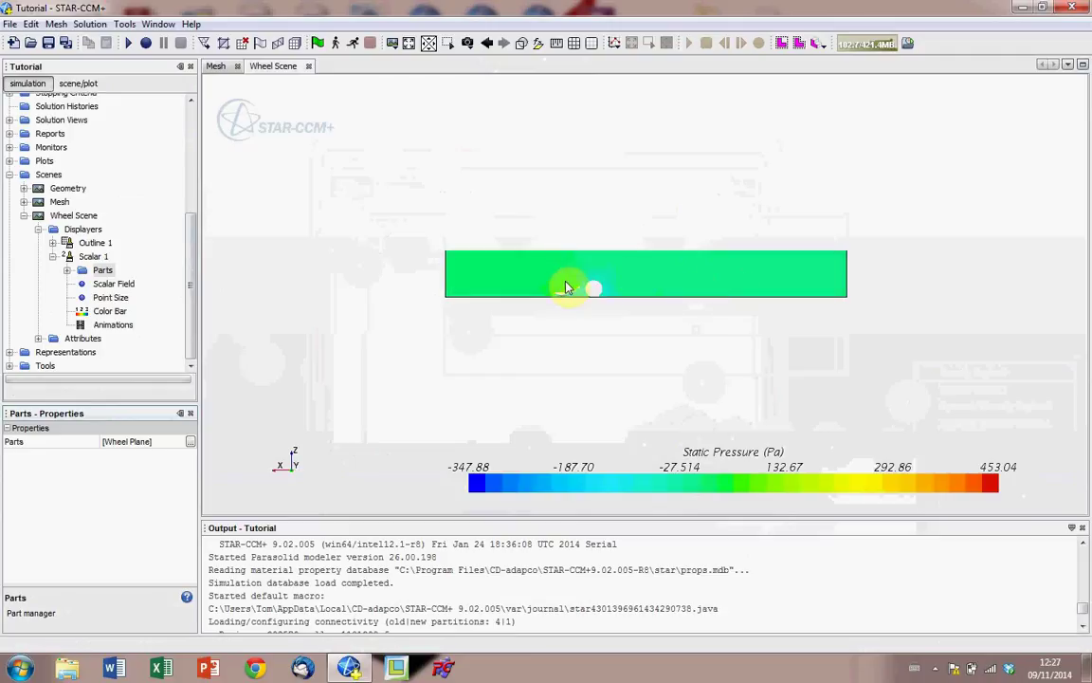
{"action": "right_click_drag", "start_coordinate": [582, 280], "coordinate": [532, 316]}
{"action": "scroll", "coordinate": [532, 312], "scroll_direction": "up", "scroll_amount": 3}
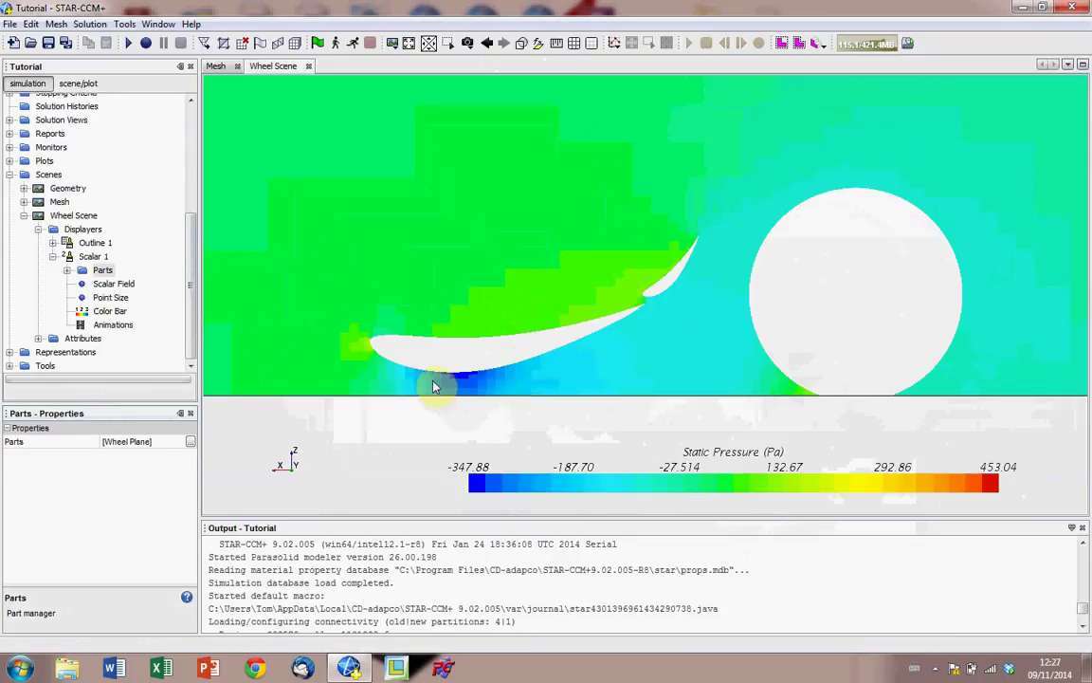
{"action": "scroll", "coordinate": [455, 389], "scroll_direction": "up", "scroll_amount": 3}
{"action": "scroll", "coordinate": [451, 389], "scroll_direction": "up", "scroll_amount": 2}
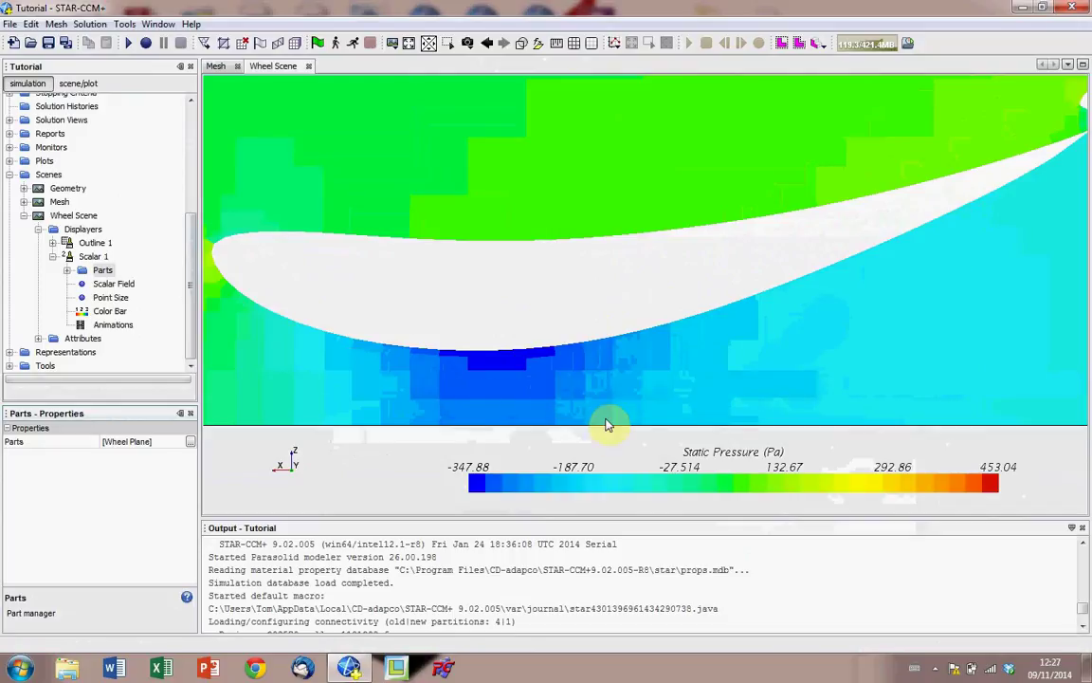
{"action": "scroll", "coordinate": [616, 421], "scroll_direction": "down", "scroll_amount": 5}
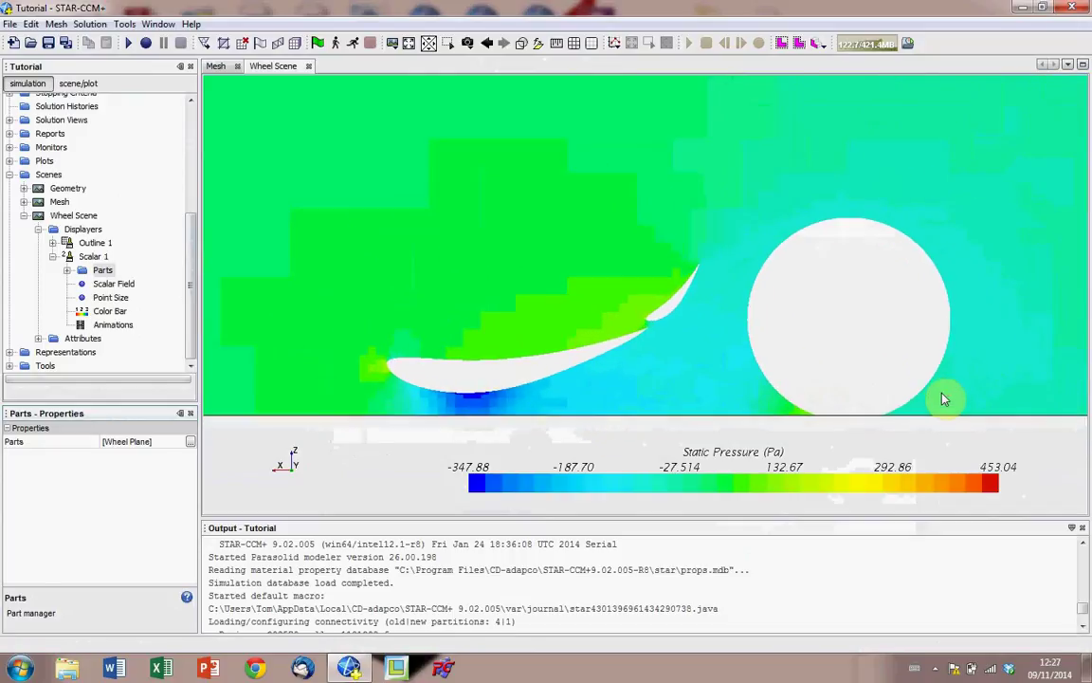
Step: Set Scalar 1's Contour Style to Smooth Blended, after briefly trying Smooth Filled + Lines
{"action": "left_click", "coordinate": [92, 256]}
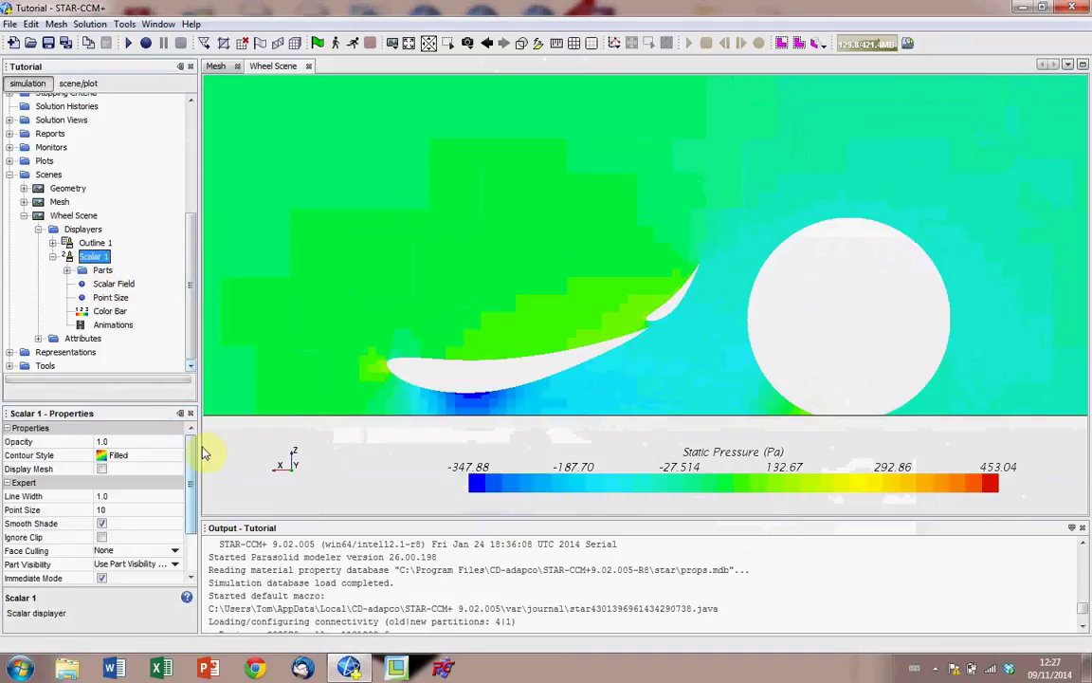
{"action": "left_click", "coordinate": [119, 456]}
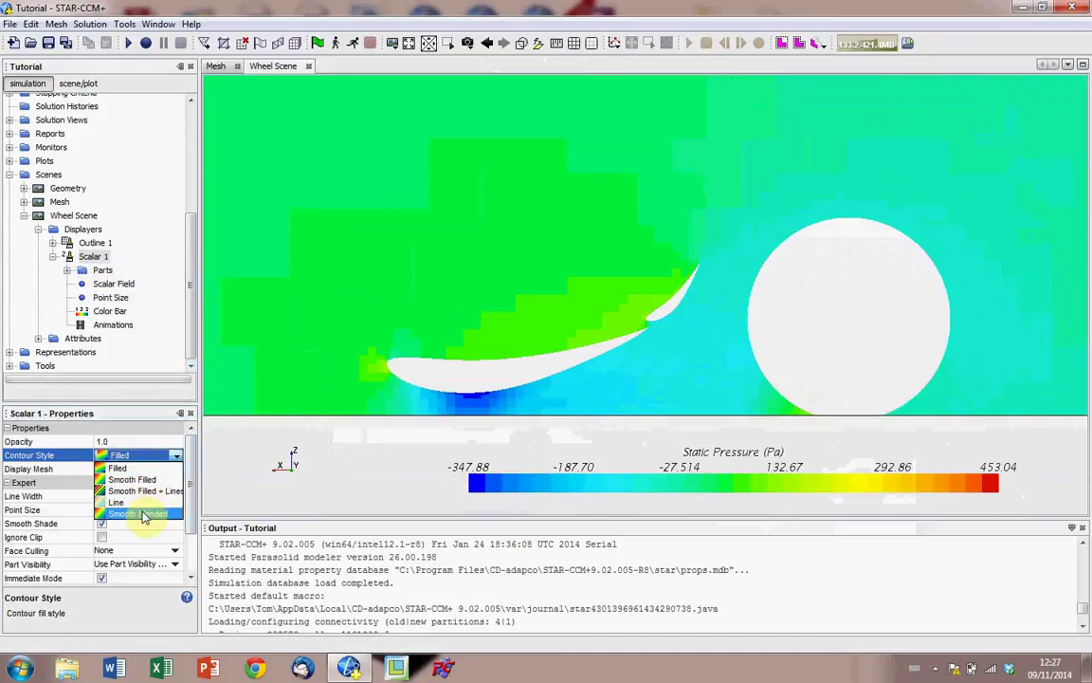
{"action": "left_click", "coordinate": [141, 510]}
{"action": "left_click", "coordinate": [161, 447]}
{"action": "left_click", "coordinate": [162, 456]}
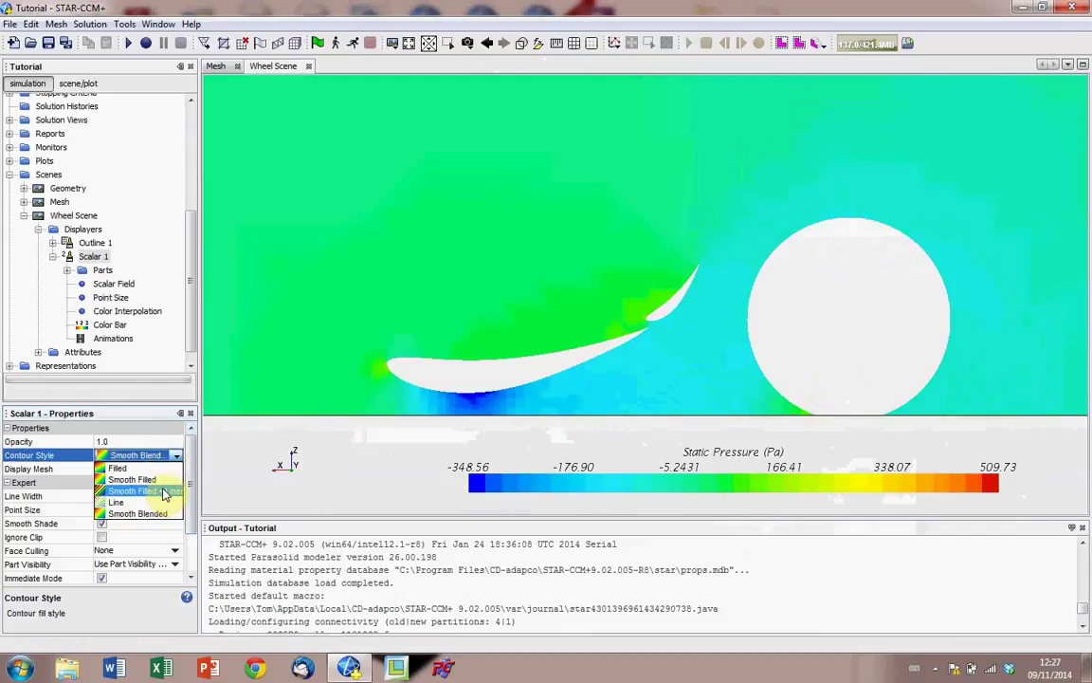
{"action": "left_click", "coordinate": [163, 491]}
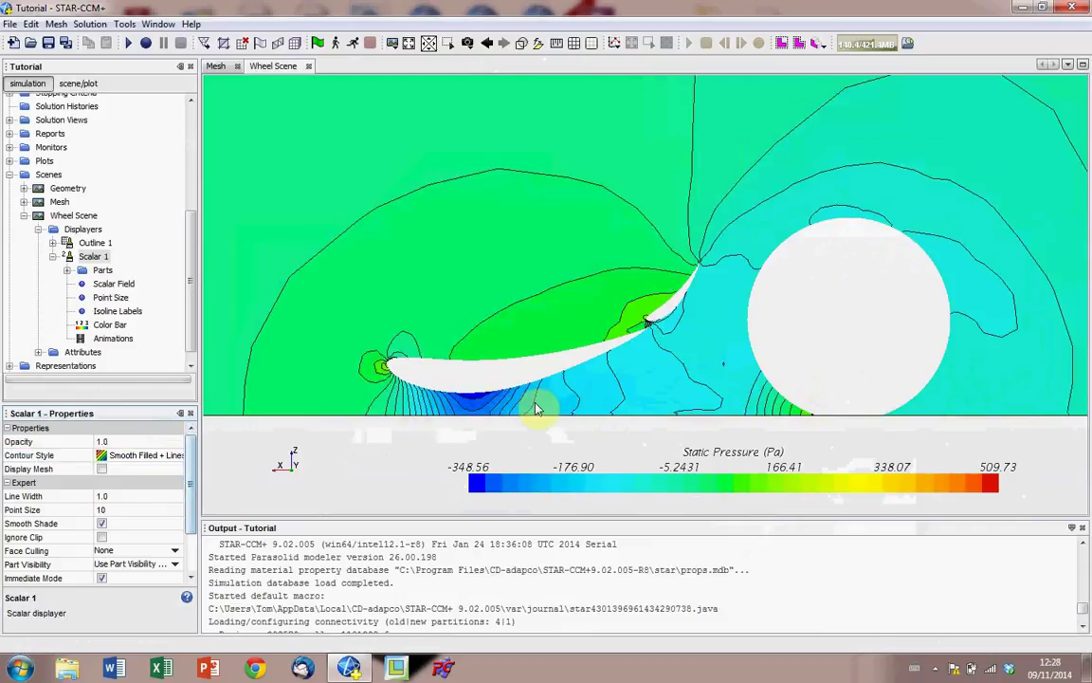
{"action": "left_click", "coordinate": [162, 455]}
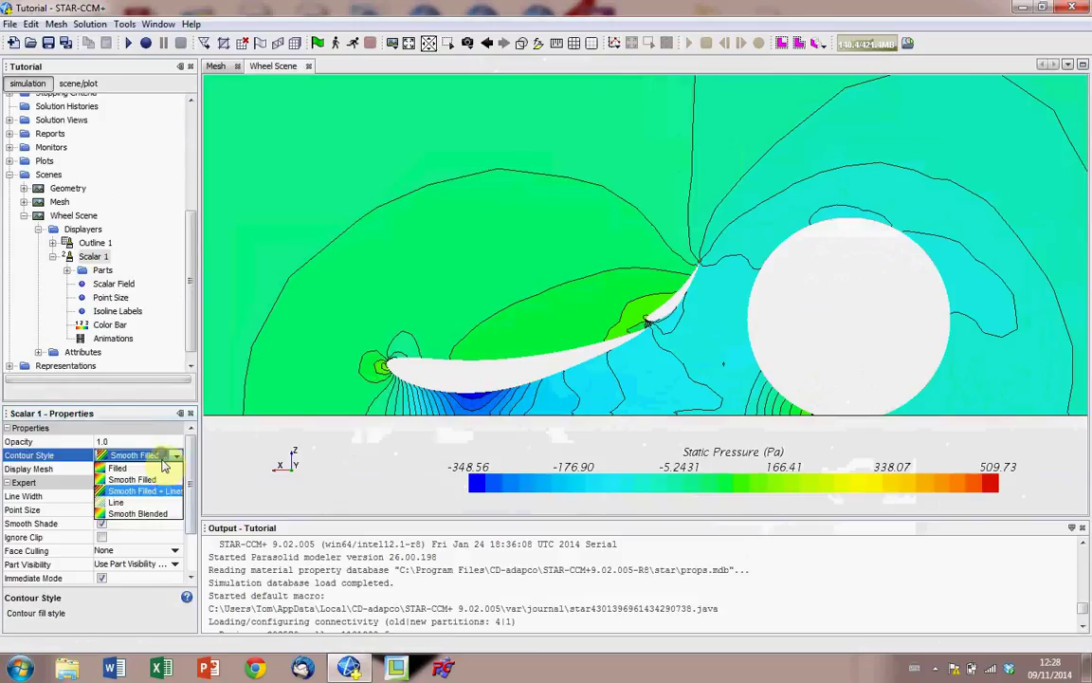
{"action": "left_click", "coordinate": [152, 510]}
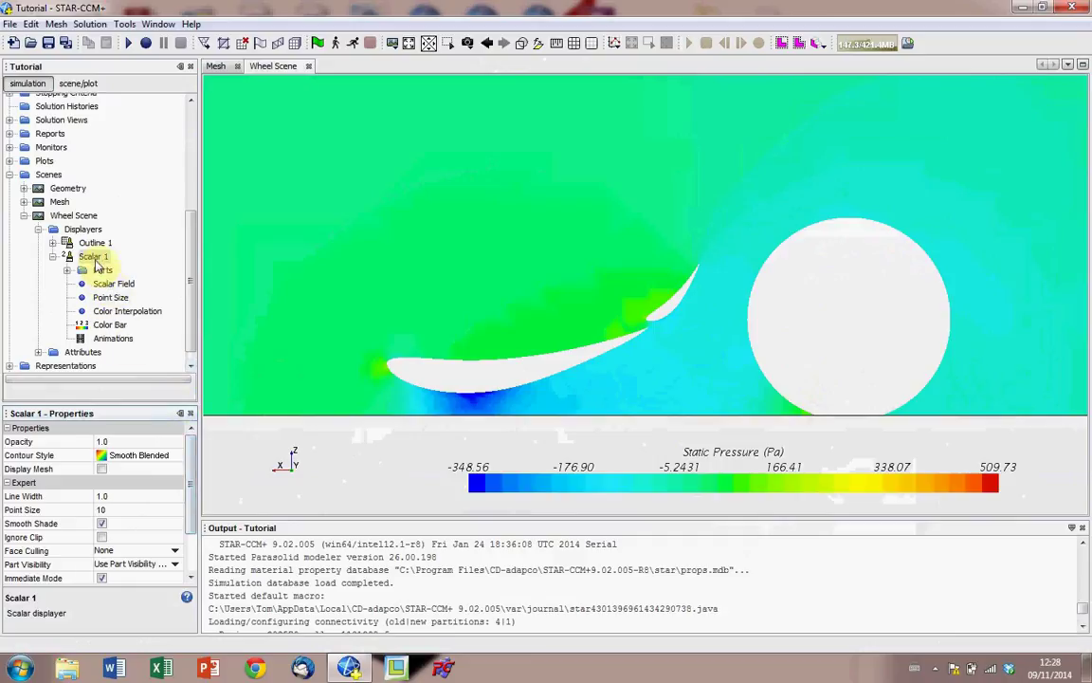
Step: Set Scalar 1's Color Interpolation to Banded
{"action": "left_click", "coordinate": [112, 285]}
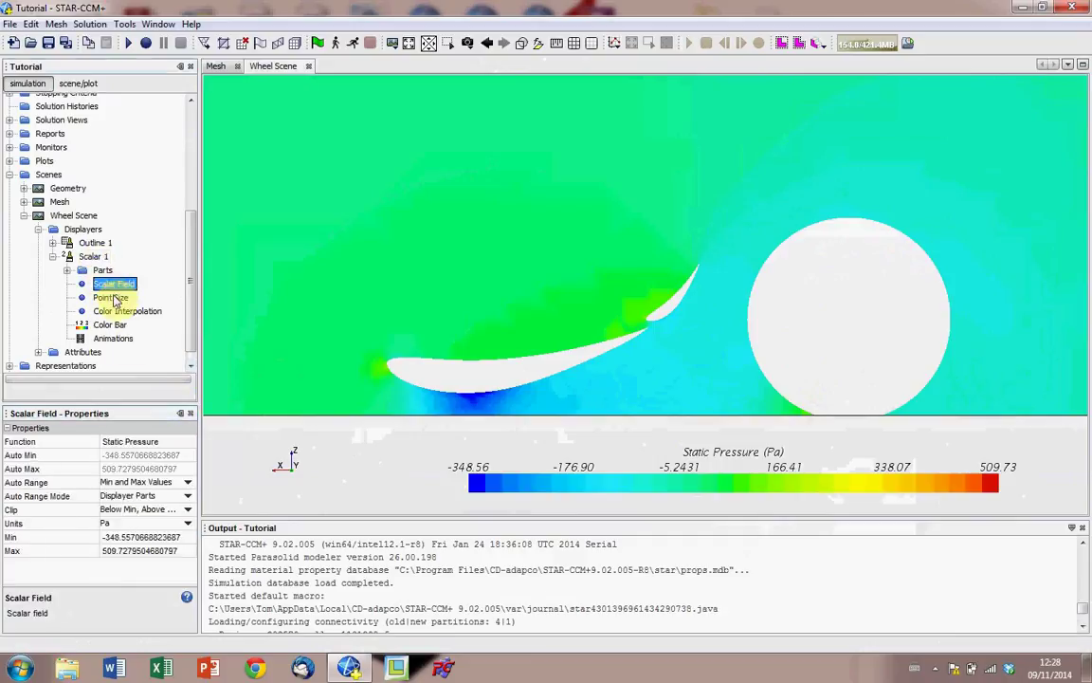
{"action": "left_click", "coordinate": [112, 298]}
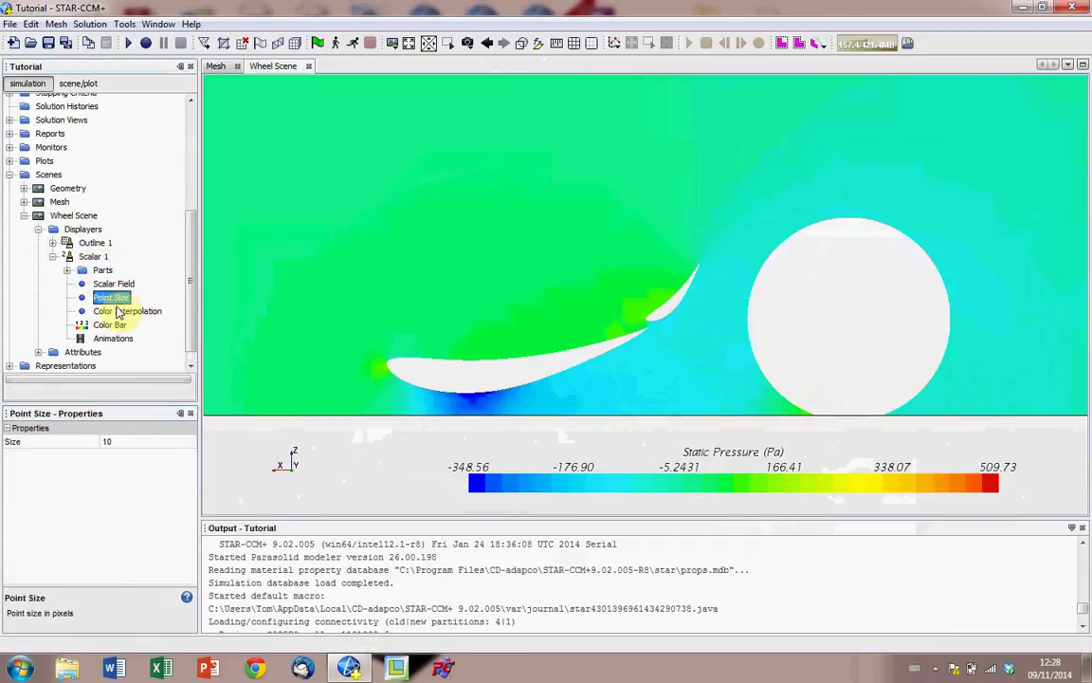
{"action": "left_click", "coordinate": [118, 311]}
{"action": "left_click", "coordinate": [171, 443]}
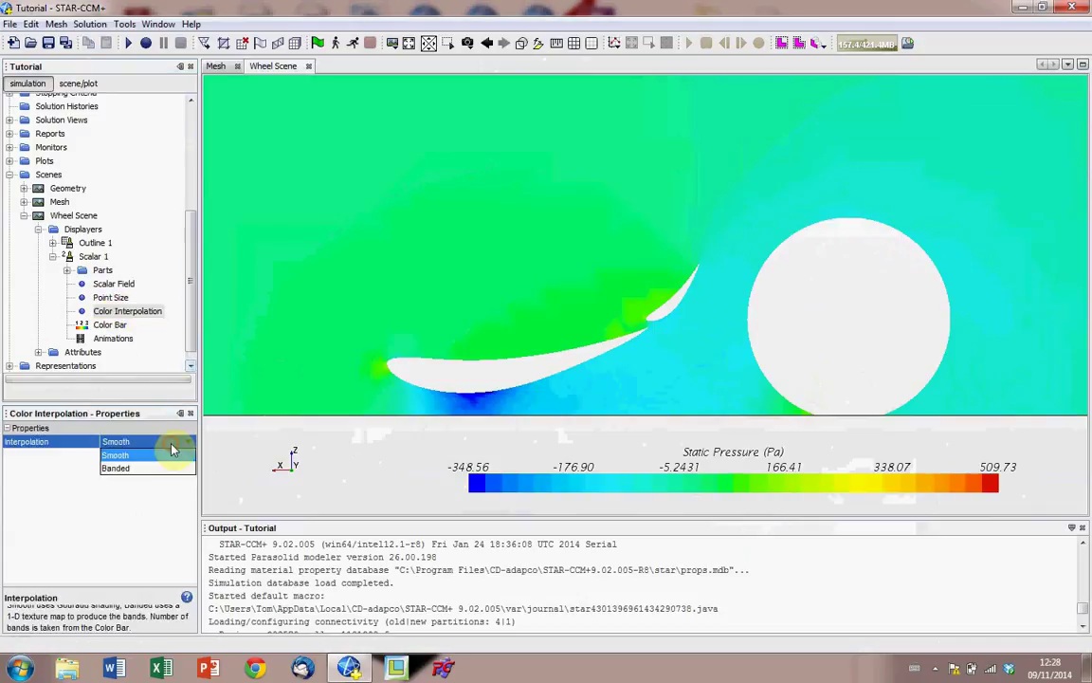
{"action": "left_click", "coordinate": [157, 468]}
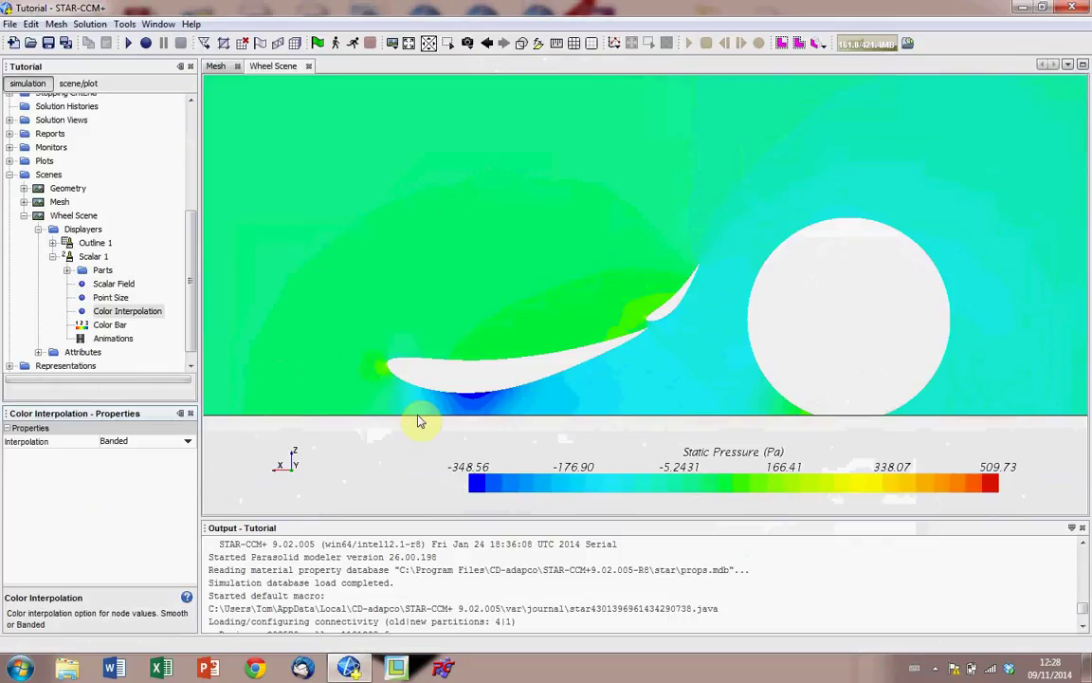
Step: Raise the color bar Levels from 32 to 256
{"action": "left_click", "coordinate": [110, 325]}
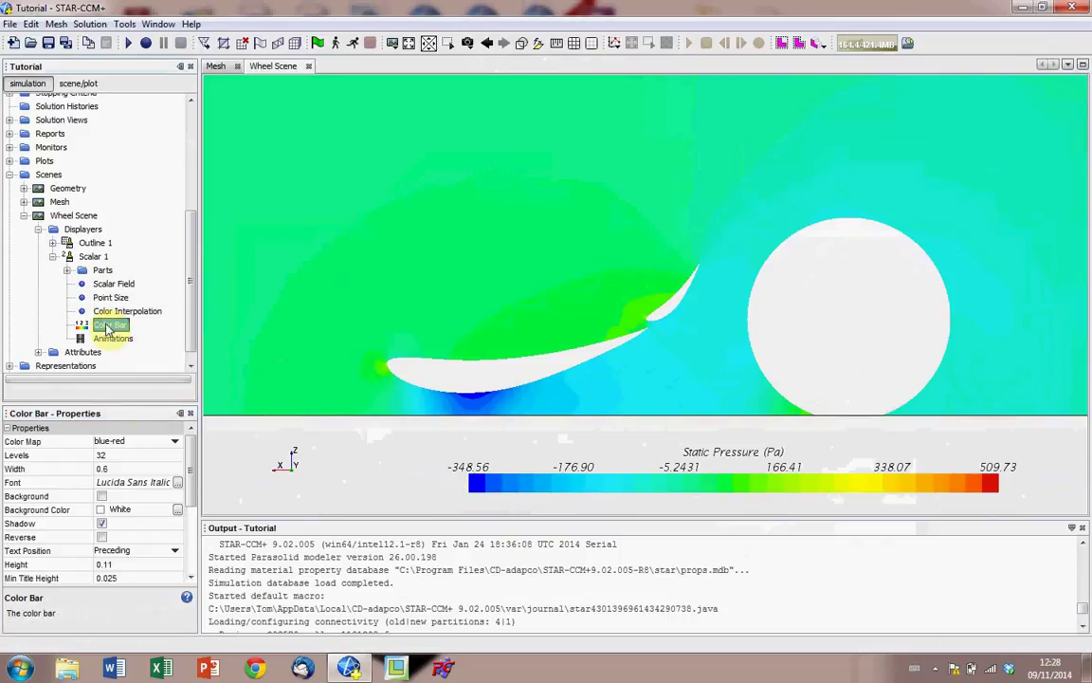
{"action": "left_click", "coordinate": [121, 454]}
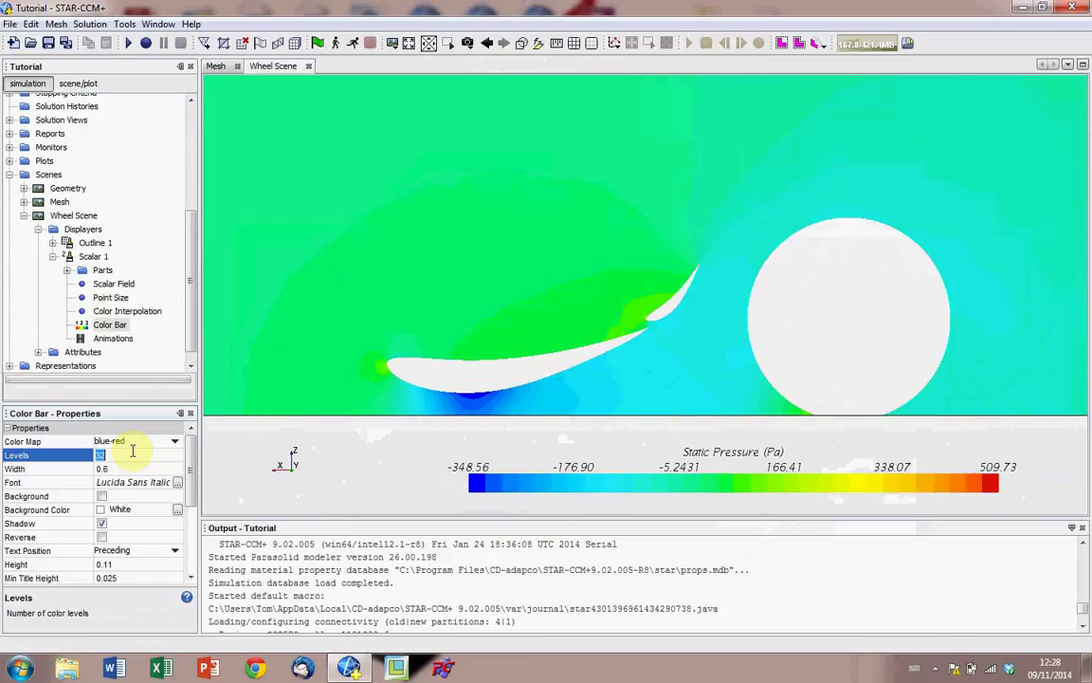
{"action": "type", "text": "256"}
{"action": "key", "text": "Return"}
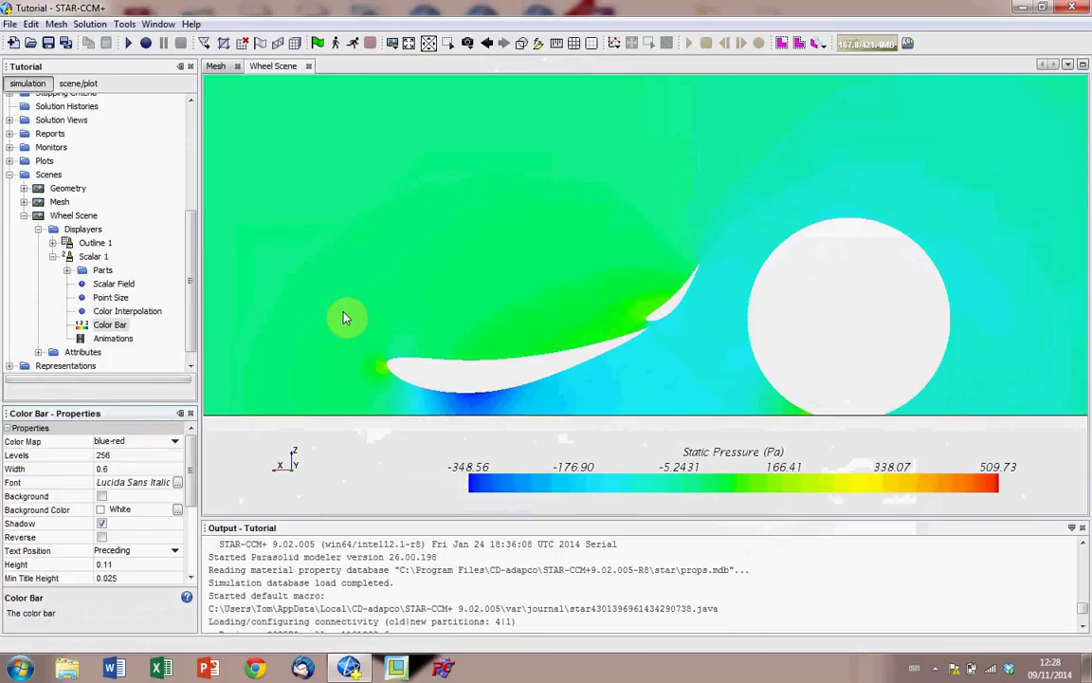
{"action": "scroll", "coordinate": [429, 413], "scroll_direction": "up", "scroll_amount": 1}
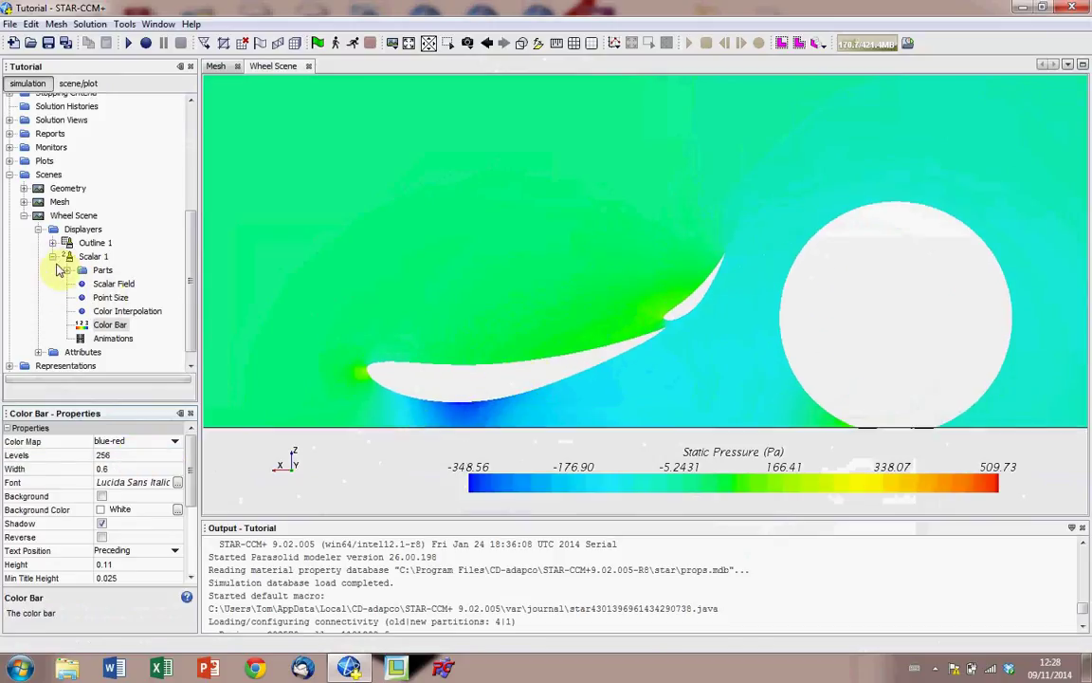
Step: Switch the Wheel Scene's plotted function to Velocity: Magnitude
{"action": "left_click", "coordinate": [52, 256]}
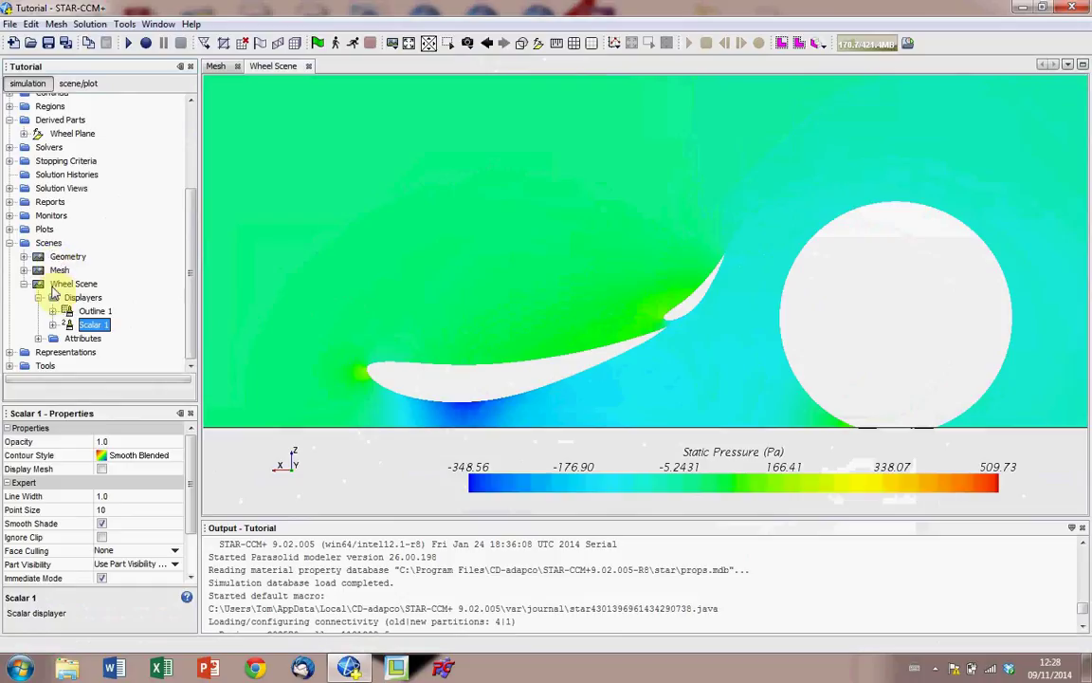
{"action": "left_click", "coordinate": [695, 445]}
{"action": "left_click", "coordinate": [718, 455]}
{"action": "scroll", "coordinate": [753, 583], "scroll_direction": "down", "scroll_amount": 6}
{"action": "mouse_move", "coordinate": [758, 584]}
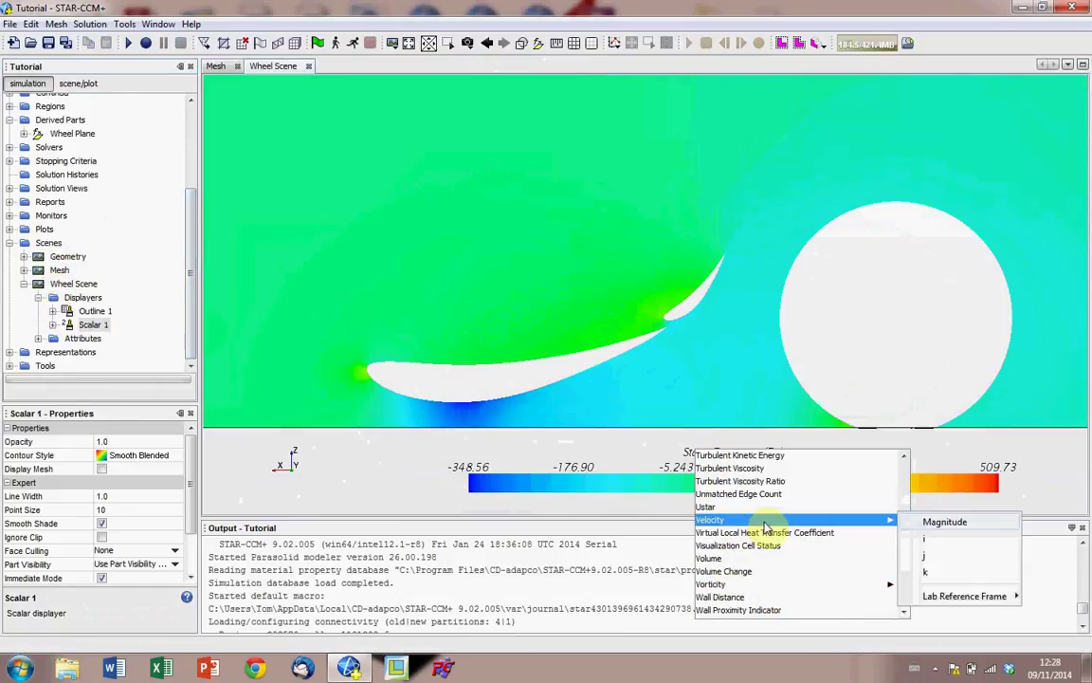
{"action": "left_click", "coordinate": [934, 521]}
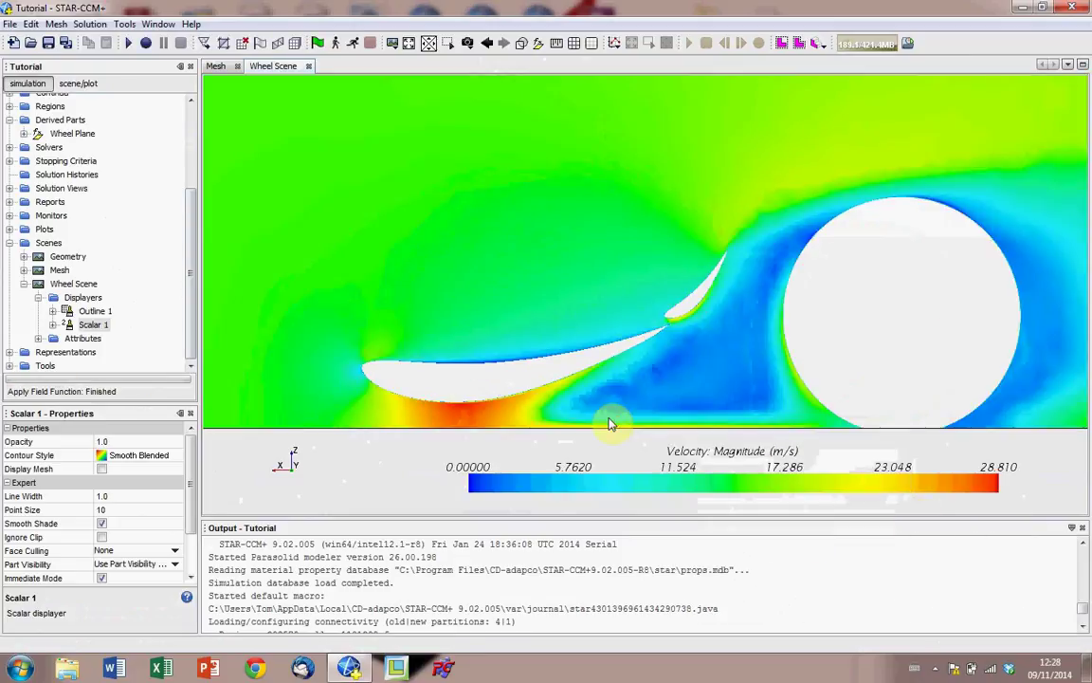
Step: Collapse the Wheel Scene node in the tree and zoom out on the plot
{"action": "scroll", "coordinate": [609, 424], "scroll_direction": "down", "scroll_amount": 2}
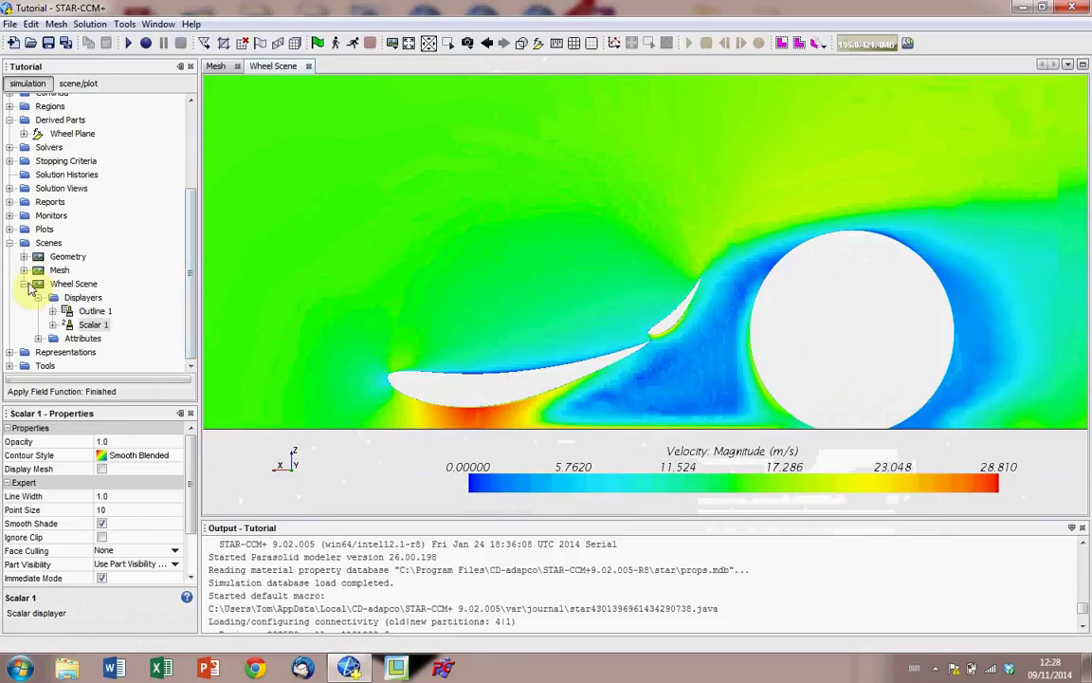
{"action": "left_click", "coordinate": [25, 285]}
{"action": "scroll", "coordinate": [422, 325], "scroll_direction": "down", "scroll_amount": 3}
Step: Create a new vector scene from the Scenes folder
{"action": "left_click", "coordinate": [52, 299]}
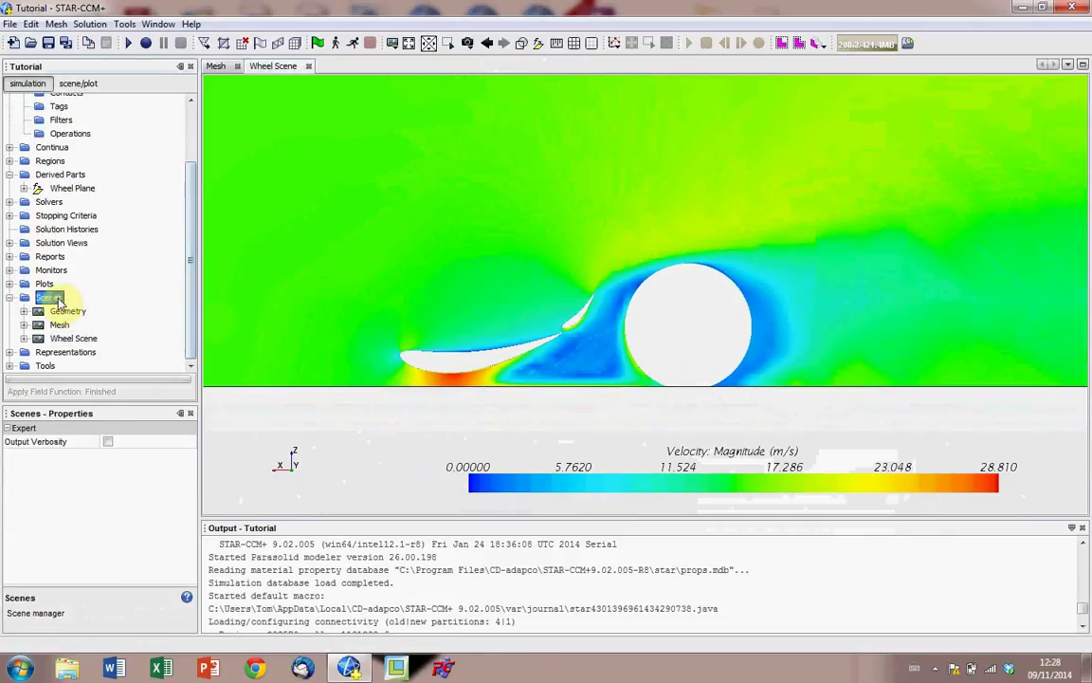
{"action": "right_click", "coordinate": [52, 299]}
{"action": "mouse_move", "coordinate": [196, 316]}
{"action": "left_click", "coordinate": [248, 359]}
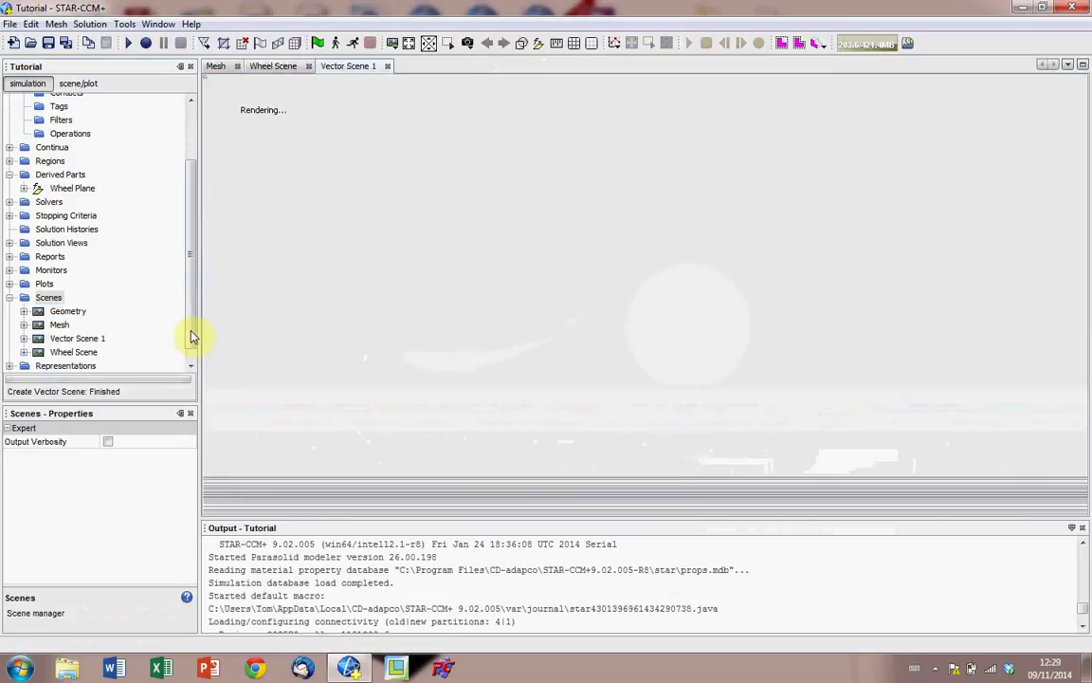
Step: Rename Vector Scene 1 to 'Wheel Vector' and expand its Displayers node
{"action": "left_click", "coordinate": [81, 339]}
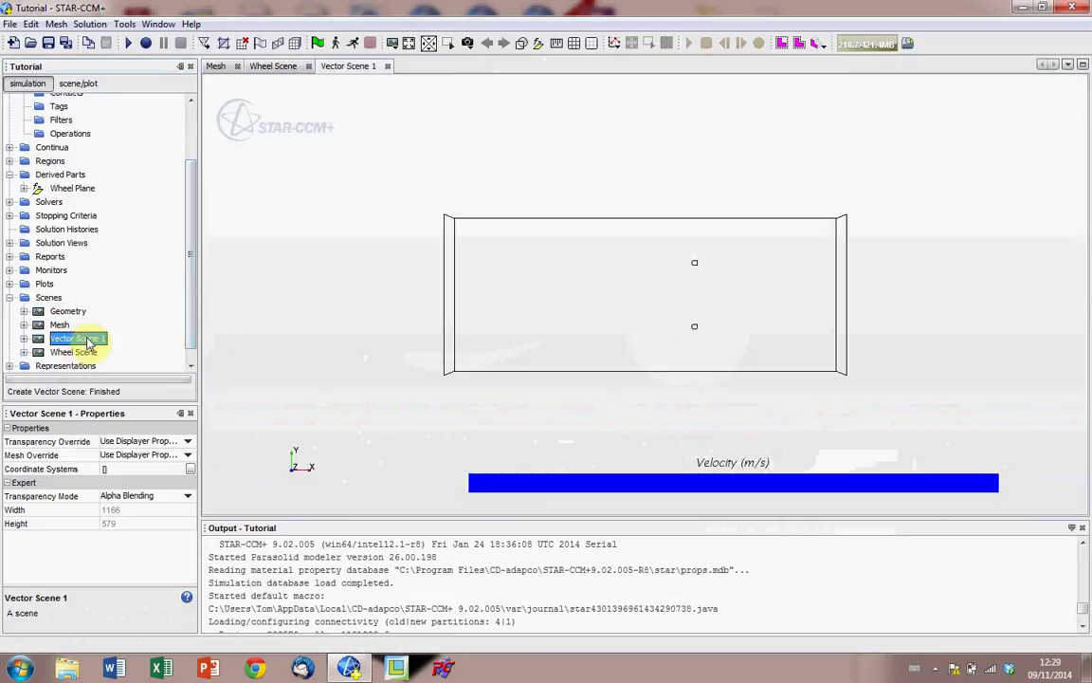
{"action": "left_click", "coordinate": [87, 338]}
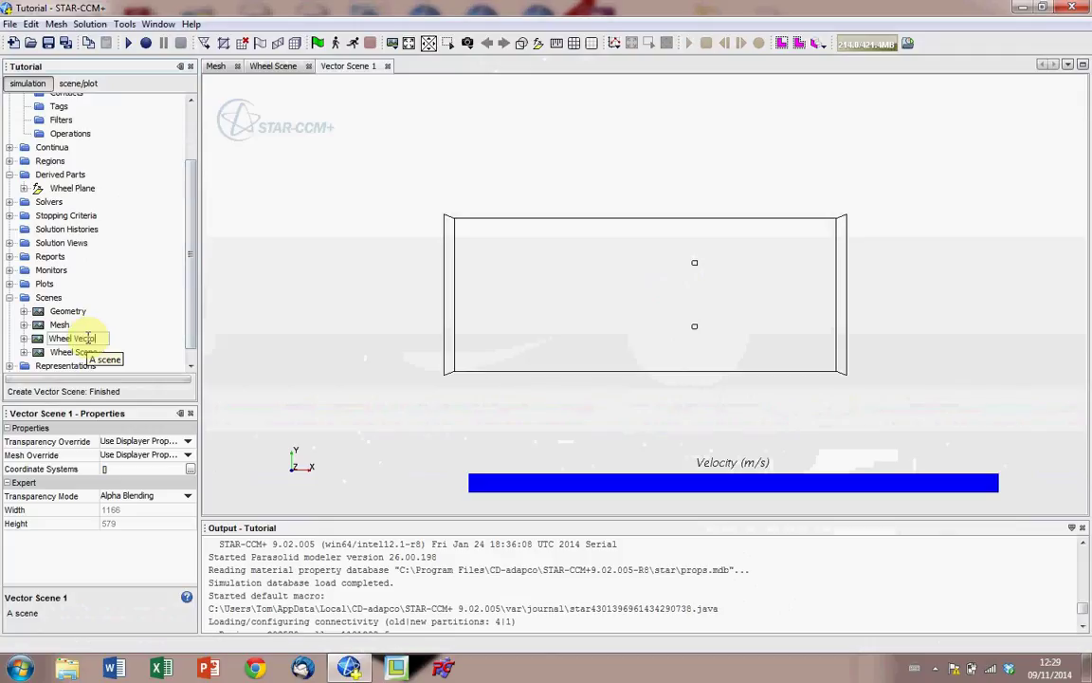
{"action": "type", "text": "Wheel Vector"}
{"action": "key", "text": "Return"}
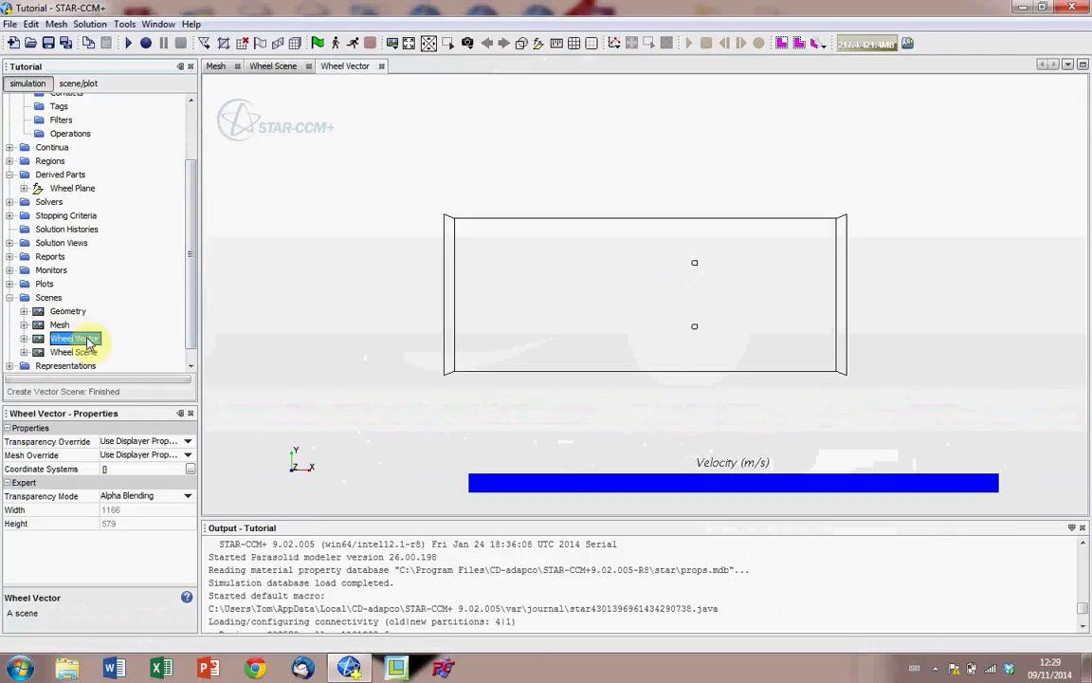
{"action": "left_click", "coordinate": [310, 342]}
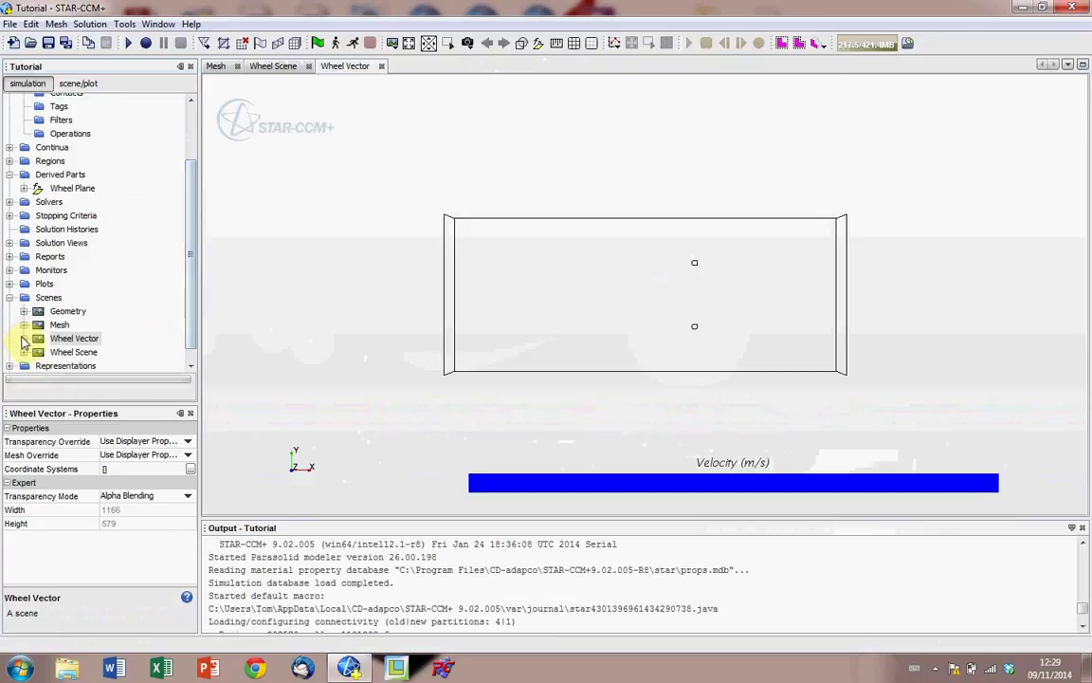
{"action": "left_click", "coordinate": [23, 340]}
{"action": "left_click", "coordinate": [38, 311]}
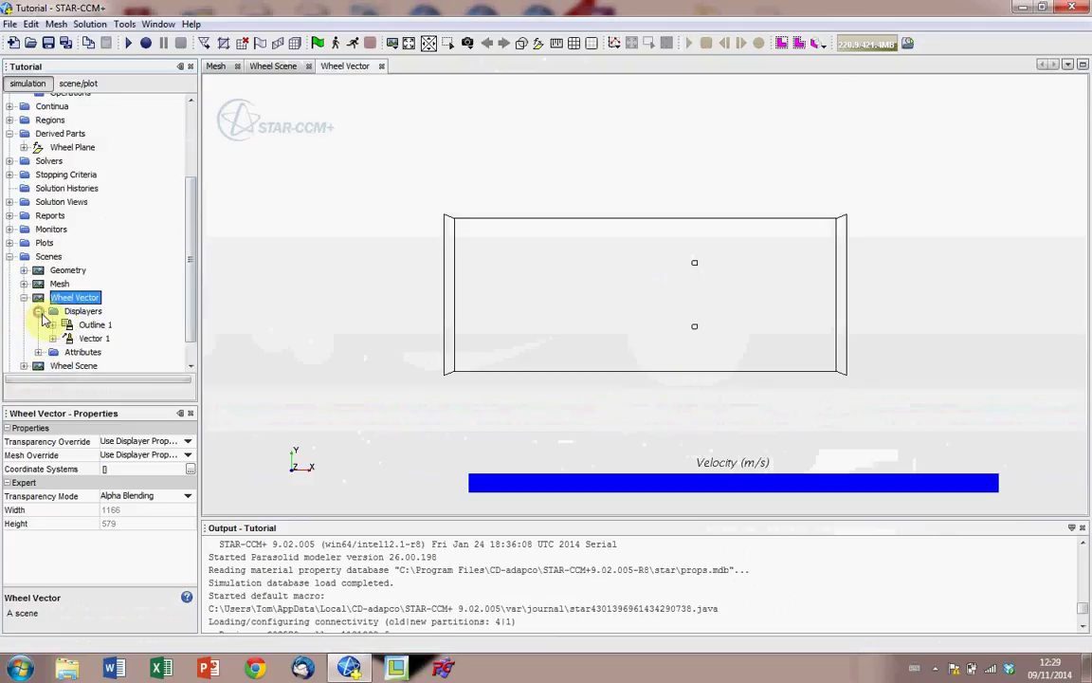
Step: Set the Vector 1 displayer's parts to the derived part Wheel Plane
{"action": "left_click", "coordinate": [53, 339]}
{"action": "left_click", "coordinate": [101, 277]}
{"action": "left_click", "coordinate": [187, 442]}
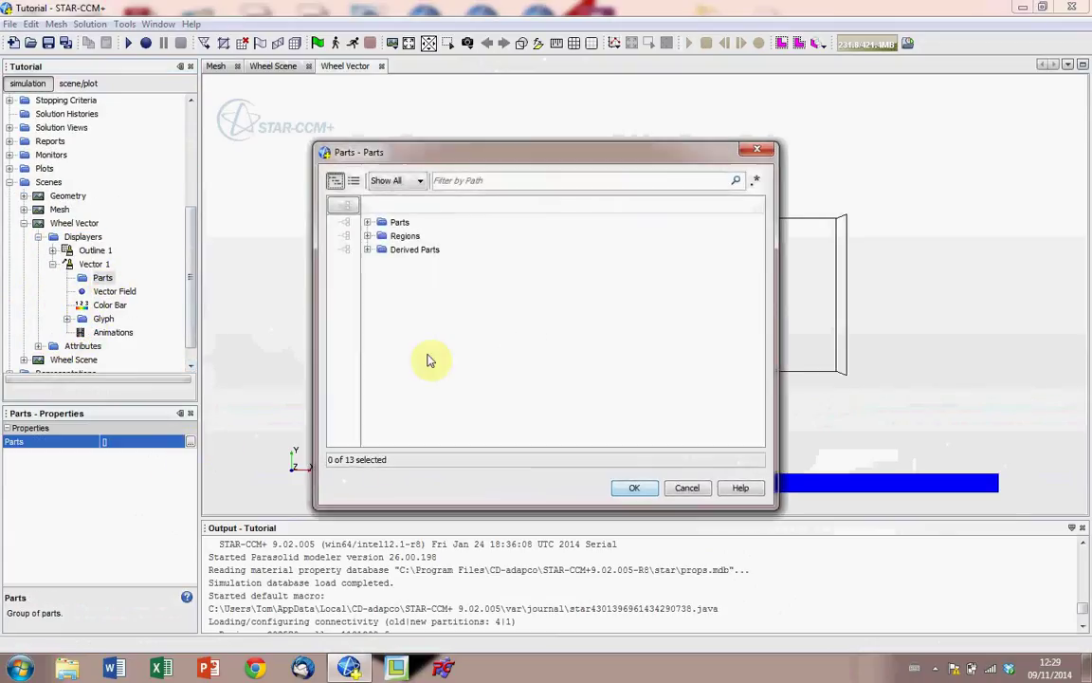
{"action": "left_click", "coordinate": [368, 250]}
{"action": "left_click", "coordinate": [384, 264]}
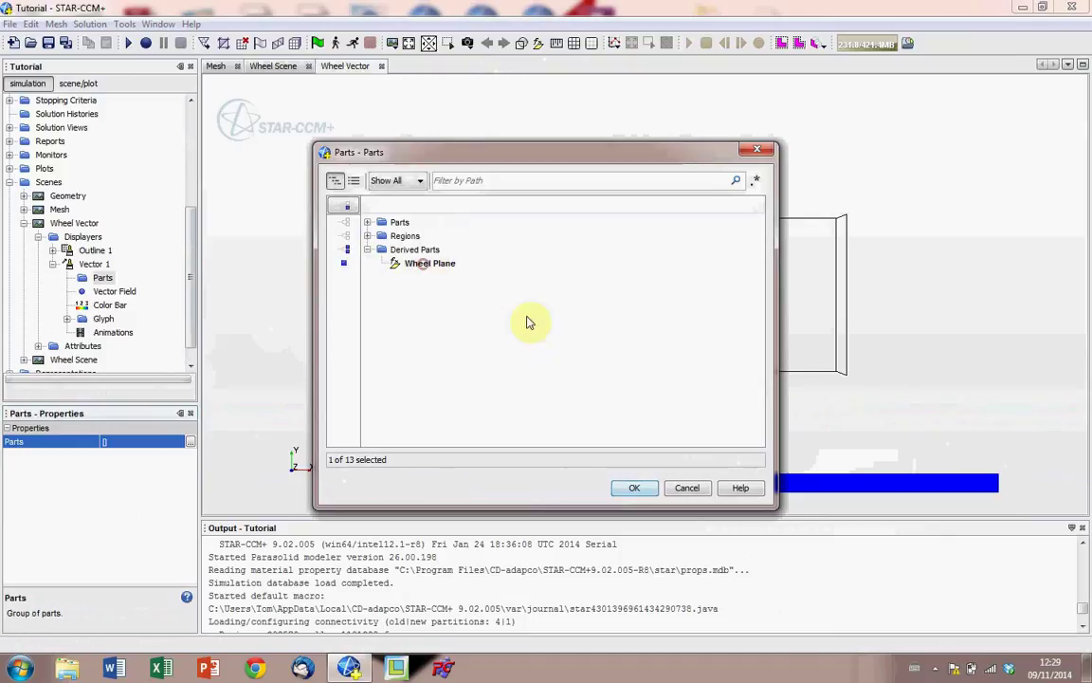
{"action": "left_click", "coordinate": [634, 487]}
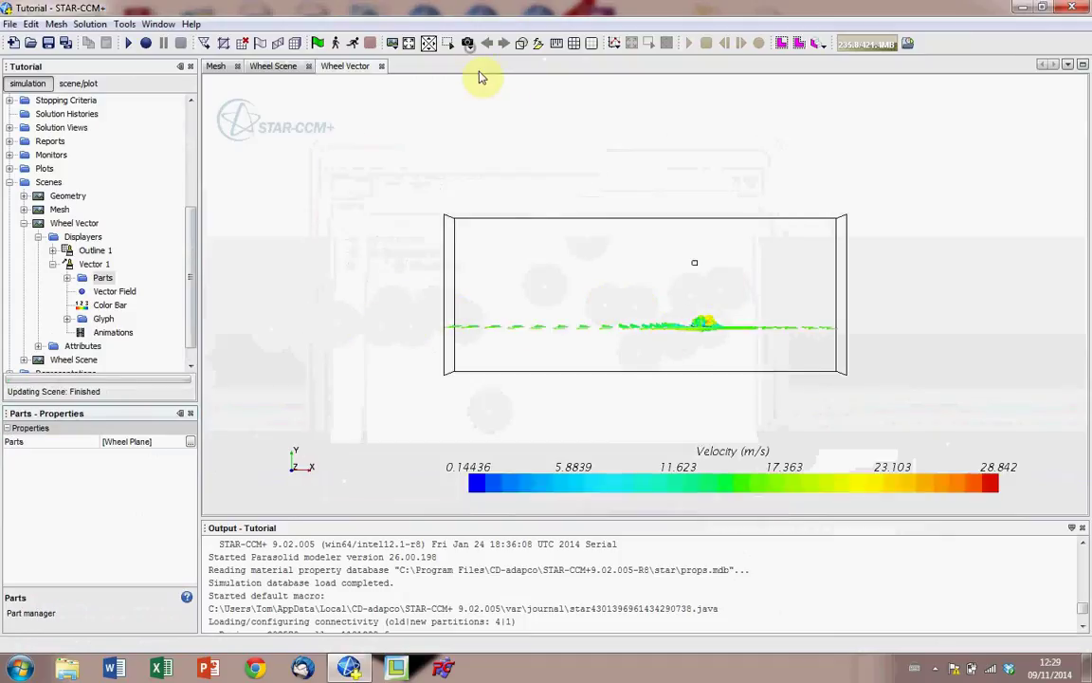
Step: Switch the scene to parallel projection and zoom to a side-on view of wing and wheel
{"action": "left_click", "coordinate": [467, 42]}
{"action": "mouse_move", "coordinate": [583, 114]}
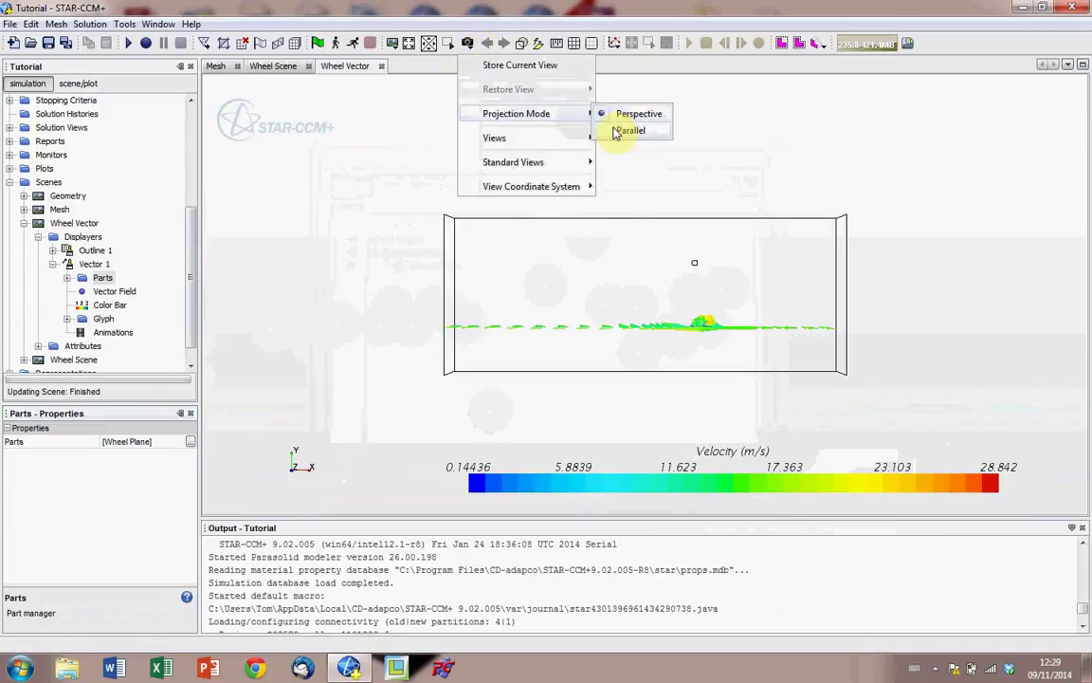
{"action": "left_click", "coordinate": [621, 129]}
{"action": "left_click_drag", "start_coordinate": [666, 248], "coordinate": [607, 318]}
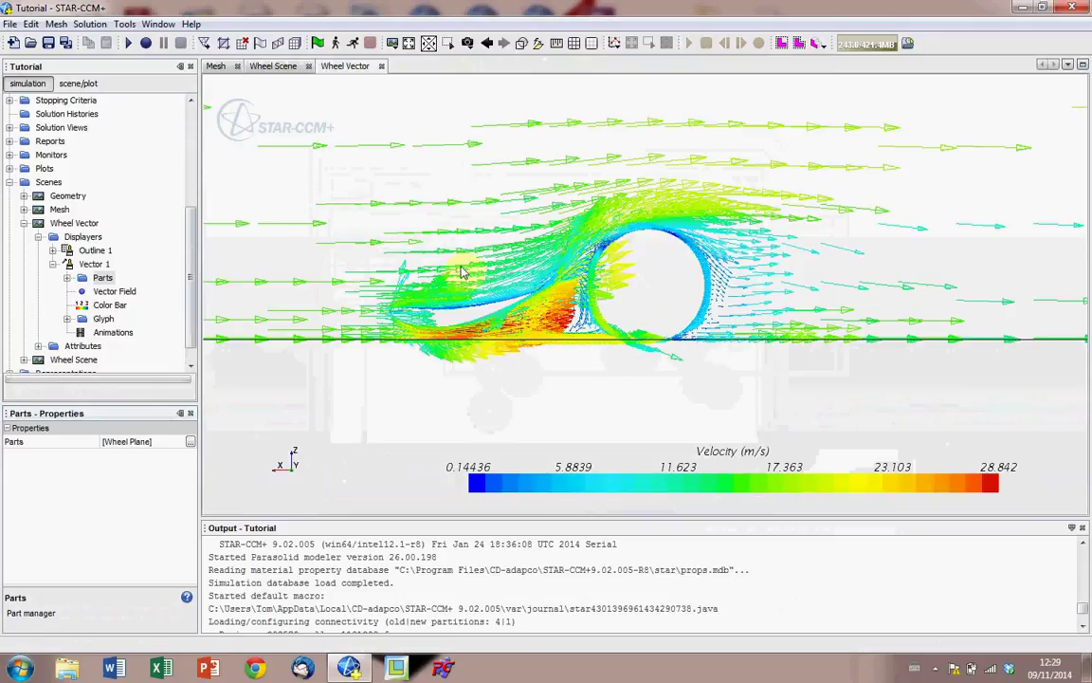
{"action": "scroll", "coordinate": [379, 317], "scroll_direction": "up", "scroll_amount": 5}
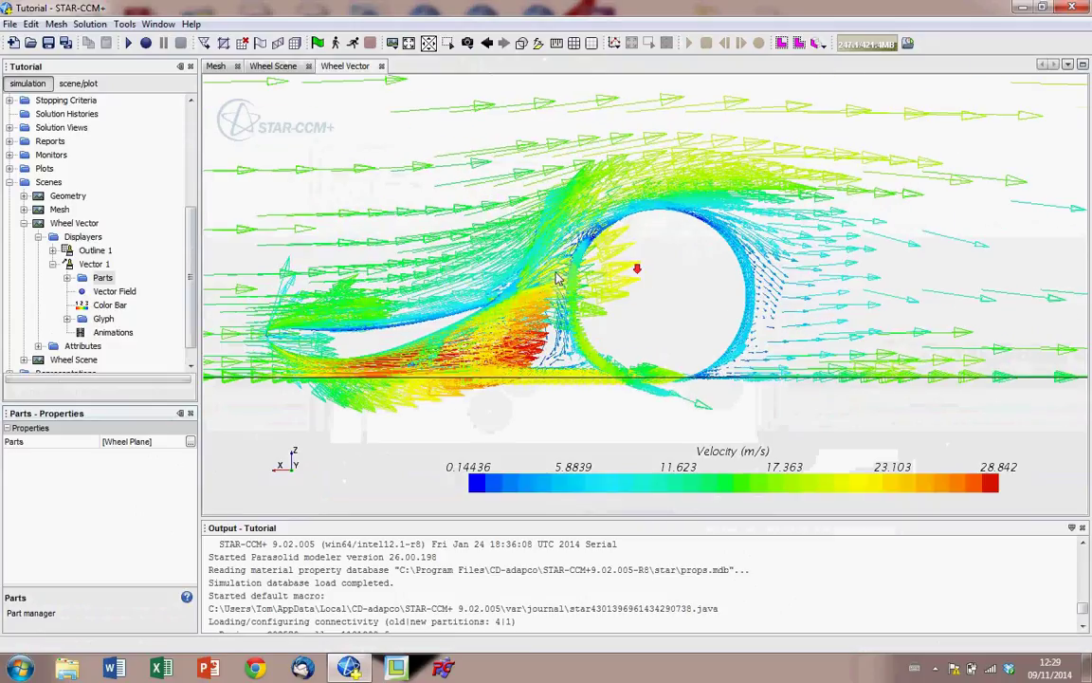
Step: Set Vector 1's relative Glyph Length to 1.0%, then refine it to 1.3%
{"action": "left_click", "coordinate": [108, 318]}
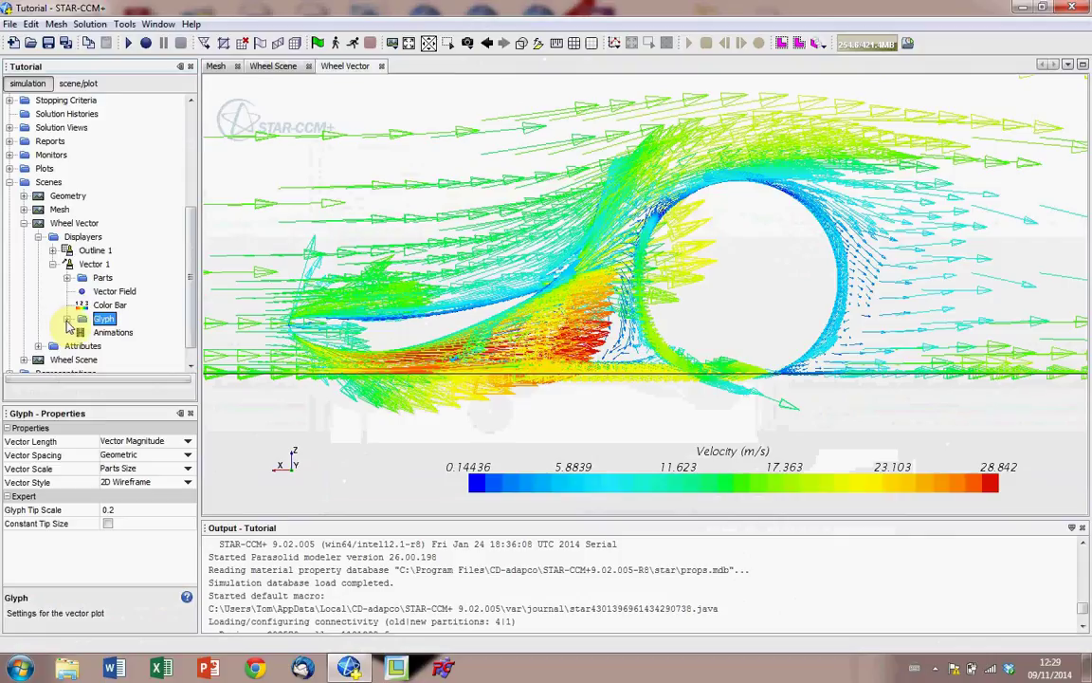
{"action": "left_click", "coordinate": [68, 319]}
{"action": "left_click", "coordinate": [137, 333]}
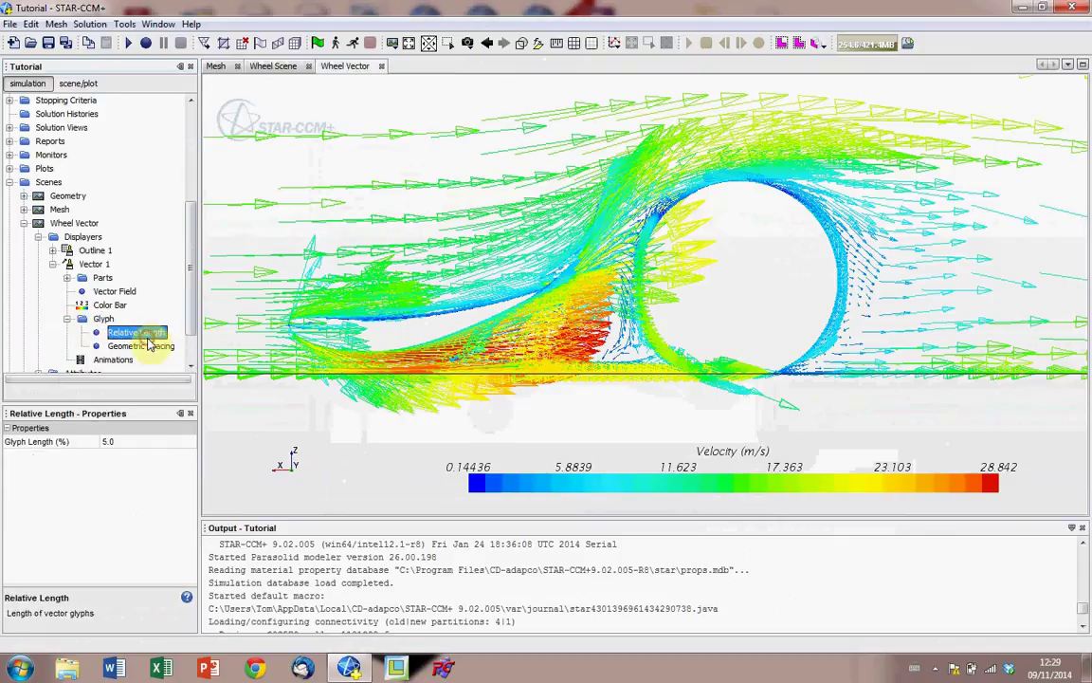
{"action": "left_click", "coordinate": [124, 441]}
{"action": "type", "text": "1"}
{"action": "key", "text": "Return"}
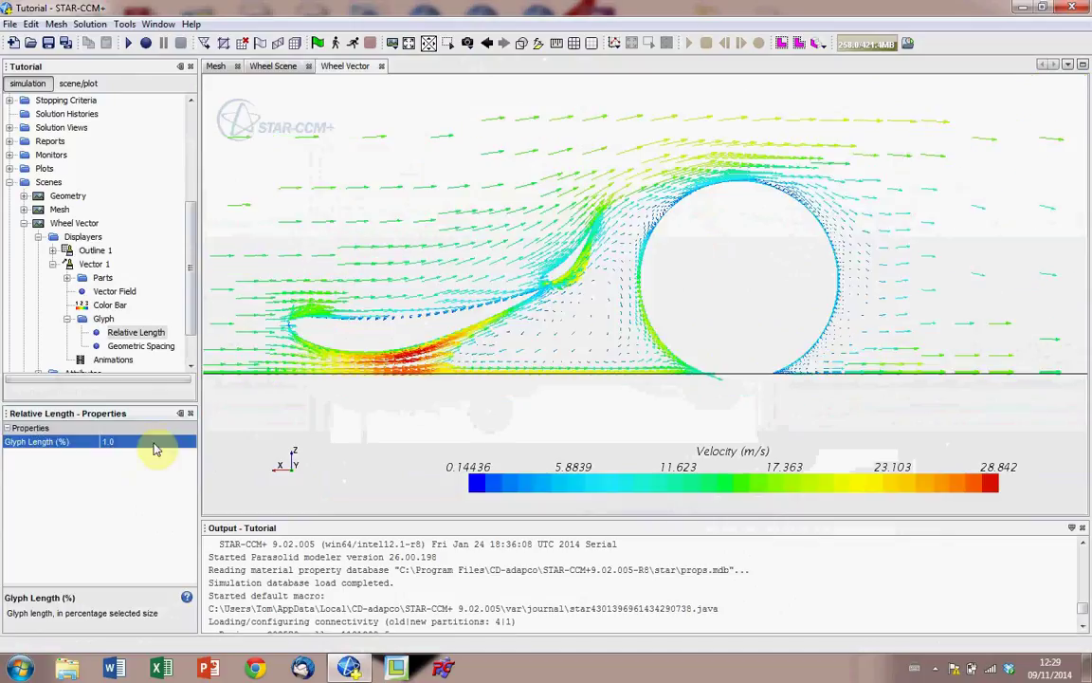
{"action": "left_click", "coordinate": [597, 305]}
{"action": "scroll", "coordinate": [451, 292], "scroll_direction": "up", "scroll_amount": 3}
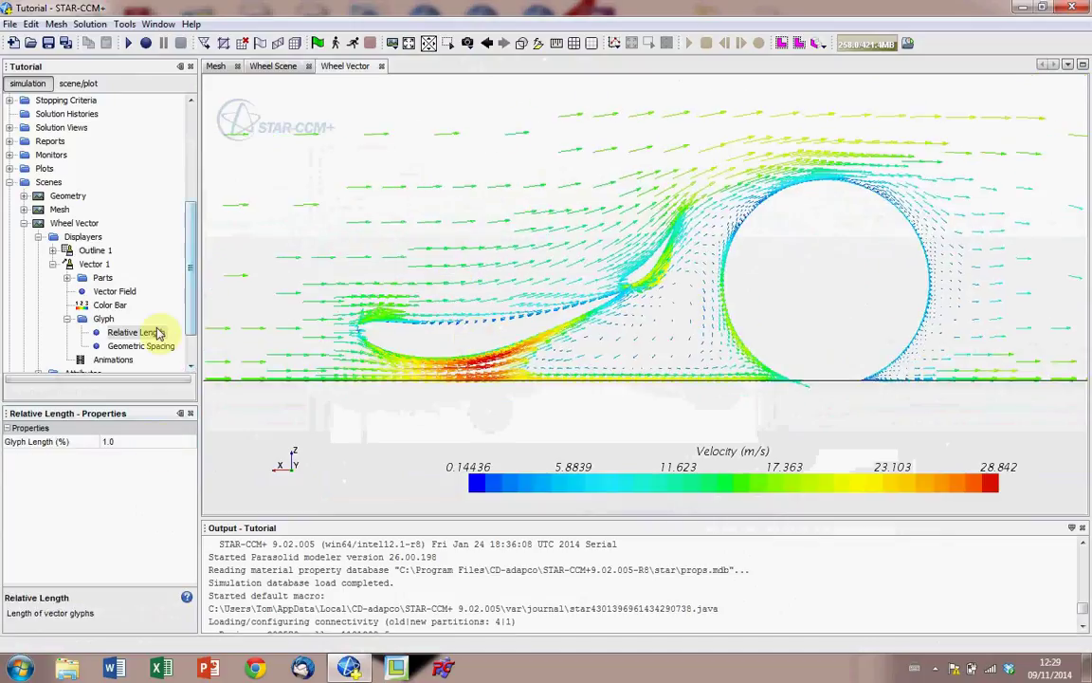
{"action": "left_click", "coordinate": [147, 442]}
{"action": "type", "text": "1/"}
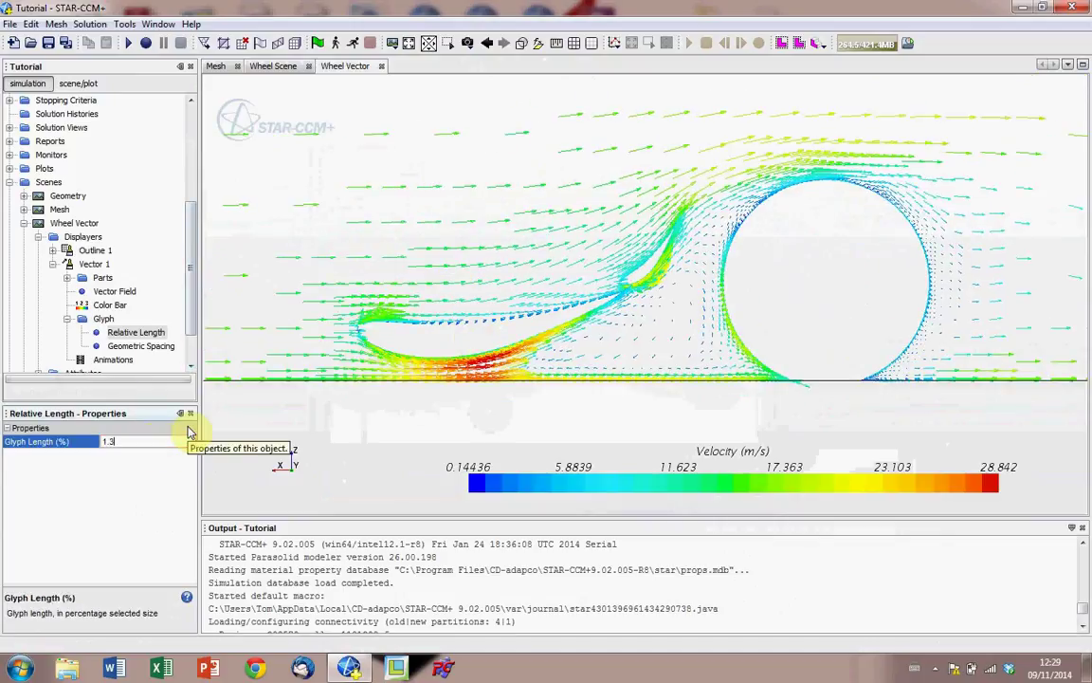
{"action": "key", "text": "Return"}
{"action": "scroll", "coordinate": [792, 338], "scroll_direction": "down", "scroll_amount": 3}
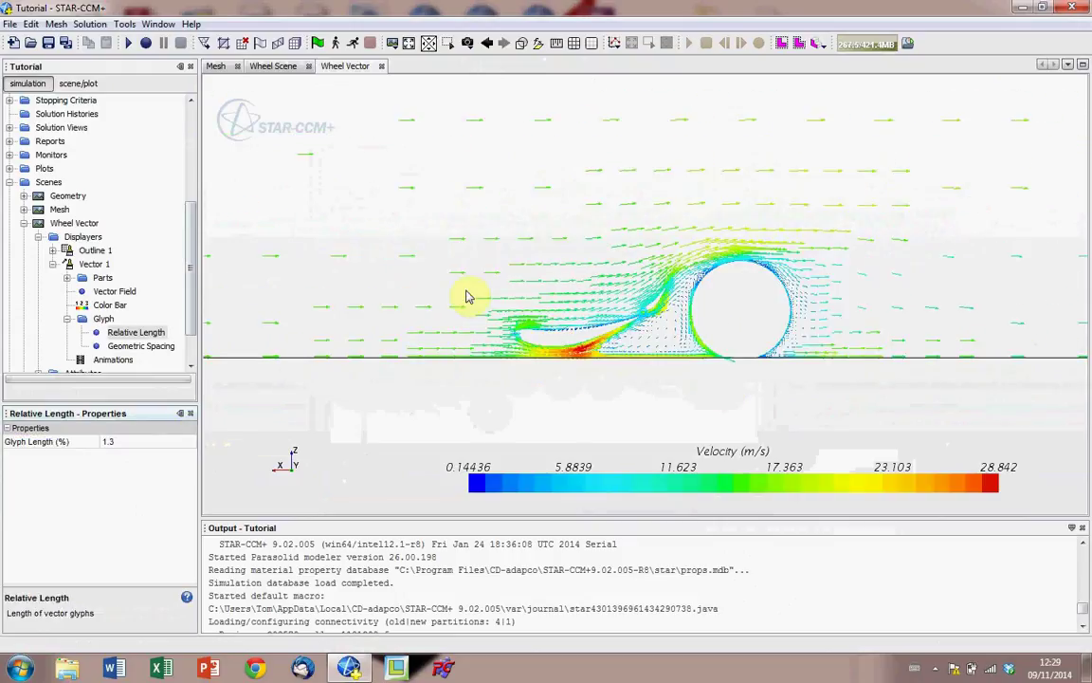
{"action": "scroll", "coordinate": [722, 455], "scroll_direction": "up", "scroll_amount": 3}
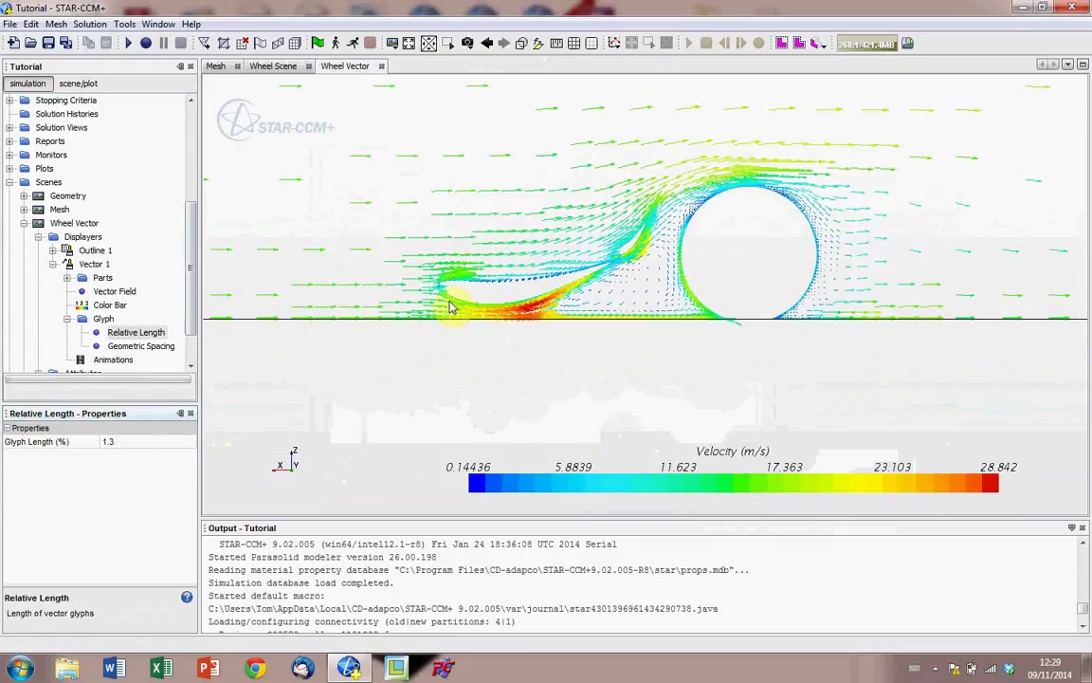
{"action": "scroll", "coordinate": [836, 231], "scroll_direction": "up", "scroll_amount": 4}
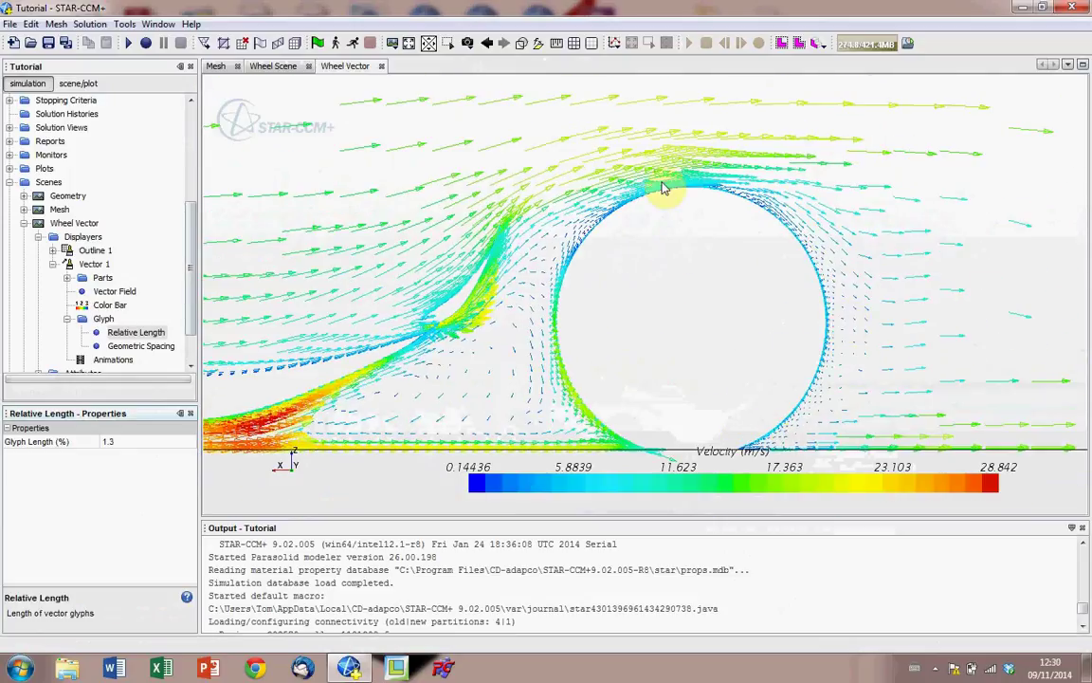
{"action": "scroll", "coordinate": [610, 273], "scroll_direction": "up", "scroll_amount": 4}
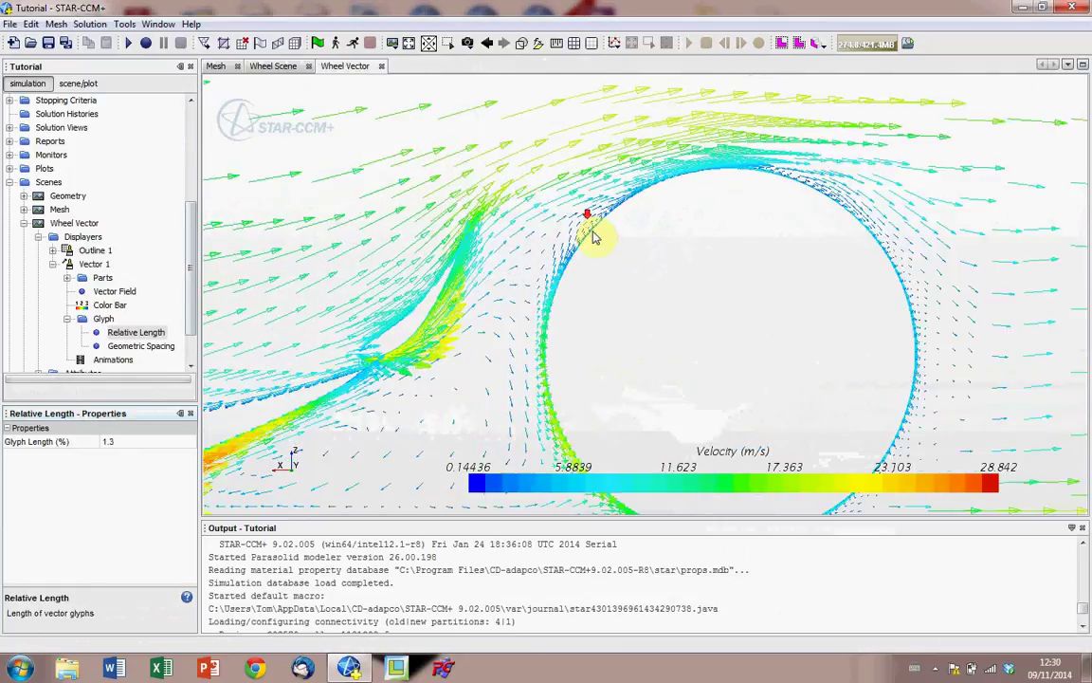
{"action": "scroll", "coordinate": [597, 240], "scroll_direction": "up", "scroll_amount": 5}
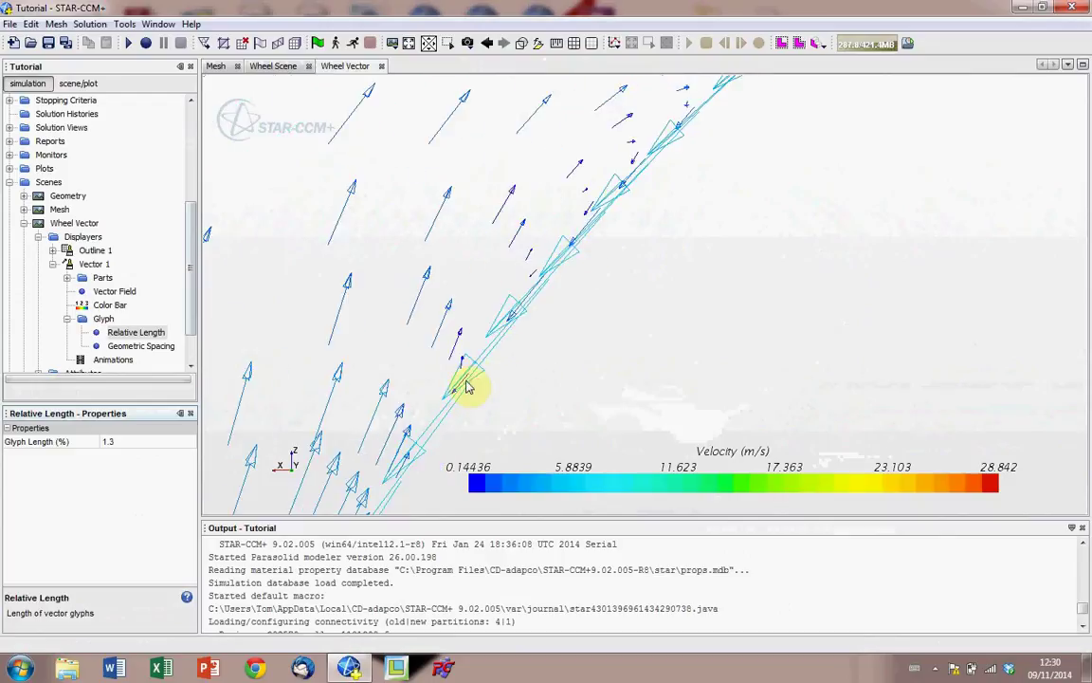
{"action": "left_click_drag", "start_coordinate": [465, 393], "coordinate": [478, 313]}
{"action": "scroll", "coordinate": [559, 275], "scroll_direction": "down", "scroll_amount": 5}
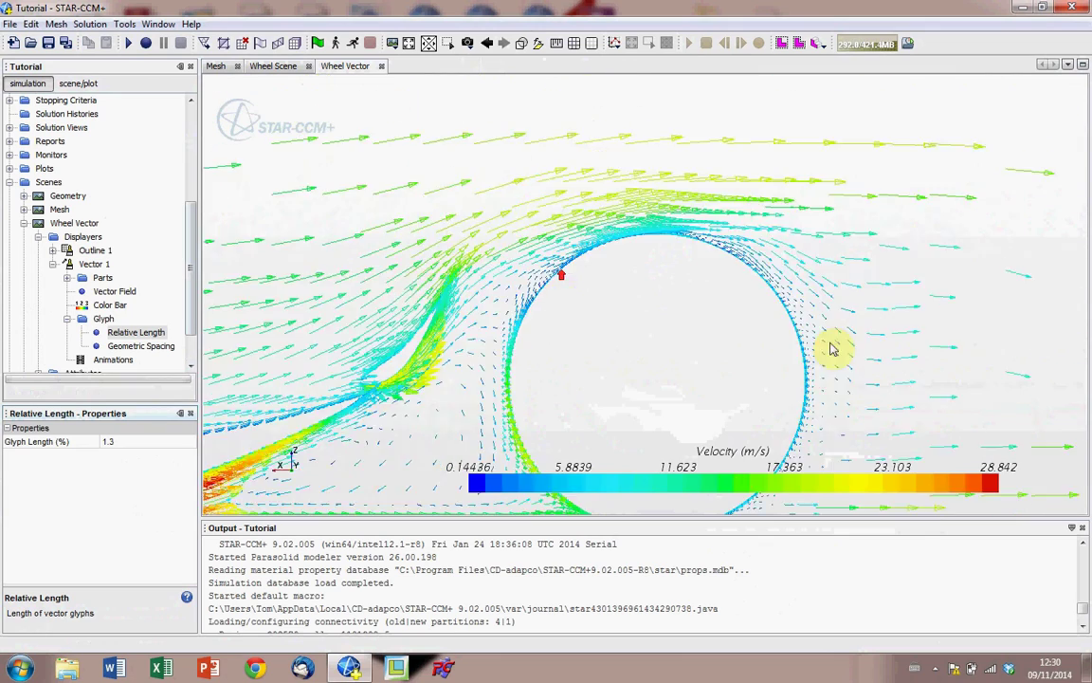
{"action": "scroll", "coordinate": [597, 436], "scroll_direction": "up", "scroll_amount": 5}
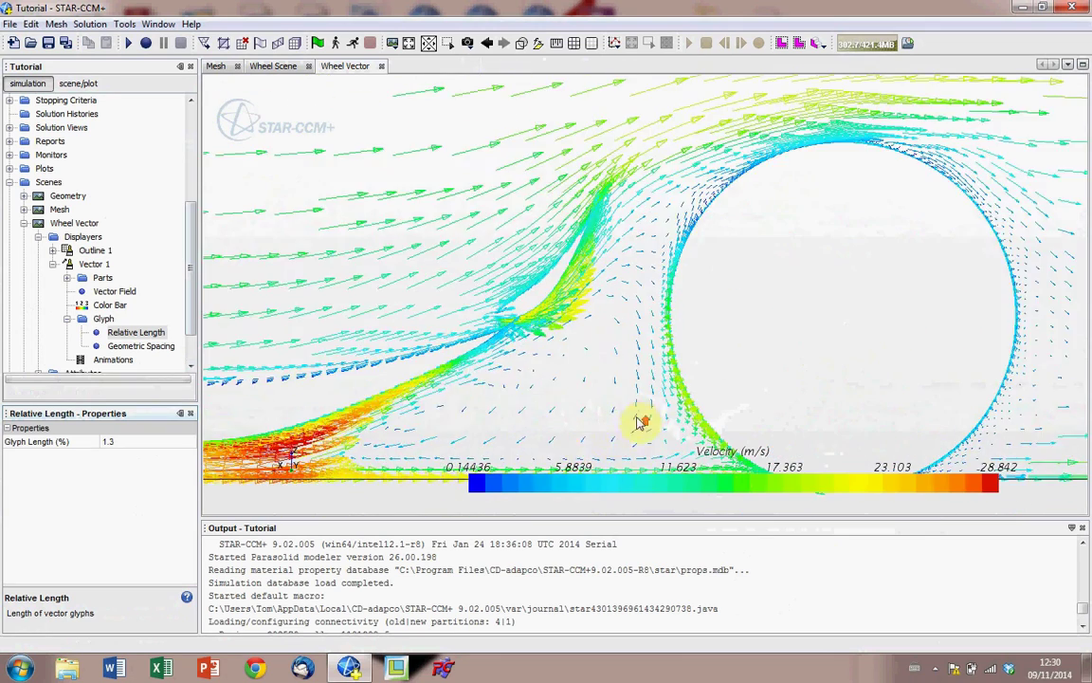
{"action": "scroll", "coordinate": [607, 427], "scroll_direction": "down", "scroll_amount": 3}
{"action": "scroll", "coordinate": [547, 438], "scroll_direction": "up", "scroll_amount": 2}
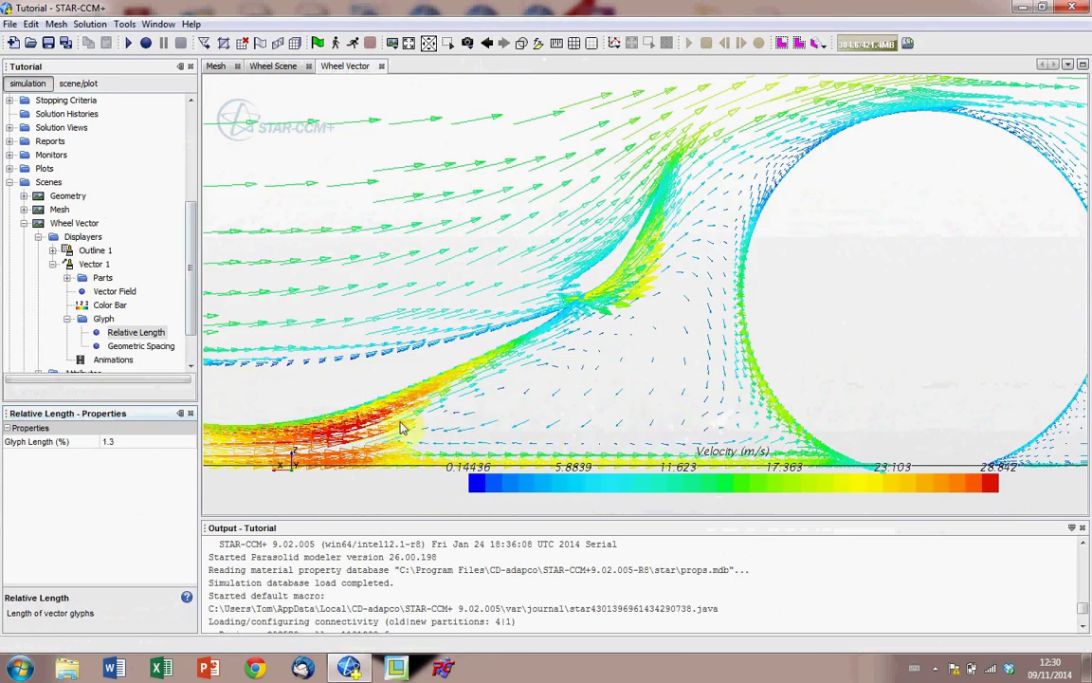
{"action": "scroll", "coordinate": [598, 382], "scroll_direction": "down", "scroll_amount": 2}
{"action": "scroll", "coordinate": [560, 403], "scroll_direction": "up", "scroll_amount": 5}
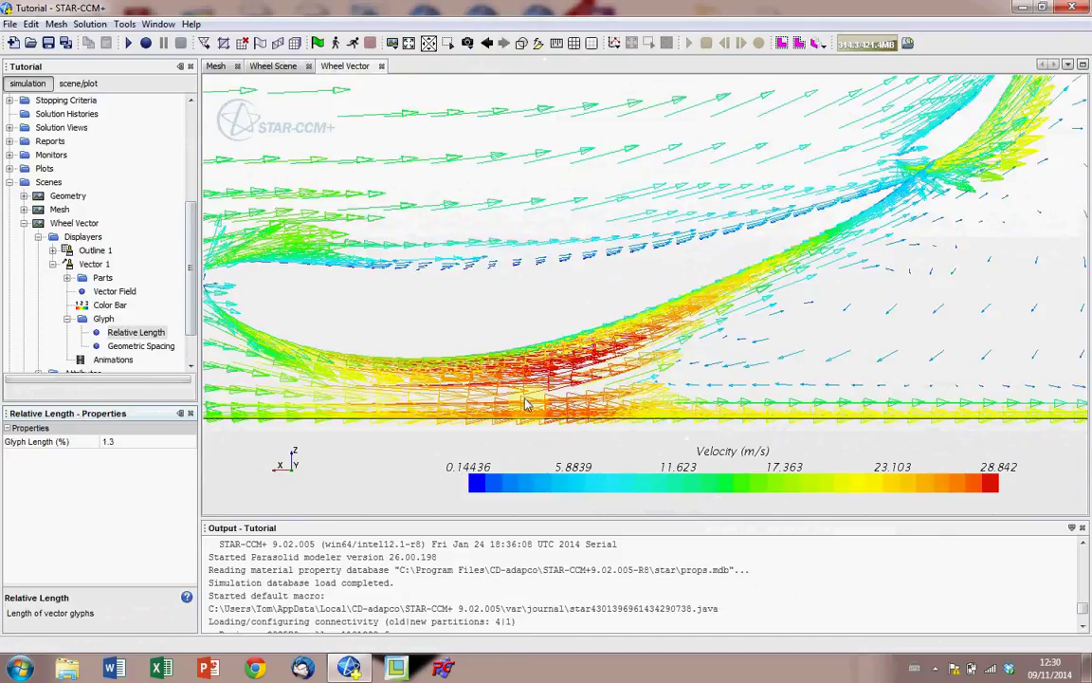
{"action": "left_click_drag", "start_coordinate": [534, 408], "coordinate": [376, 400]}
{"action": "scroll", "coordinate": [555, 294], "scroll_direction": "down", "scroll_amount": 5}
{"action": "scroll", "coordinate": [626, 250], "scroll_direction": "up", "scroll_amount": 1}
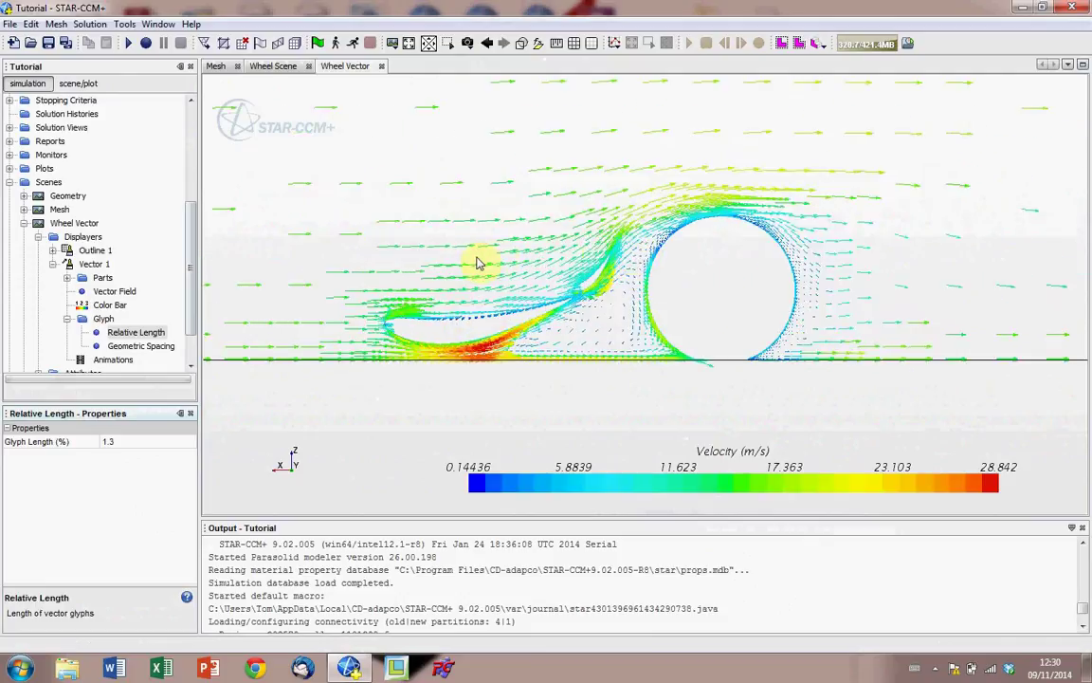
{"action": "scroll", "coordinate": [478, 264], "scroll_direction": "up", "scroll_amount": 1}
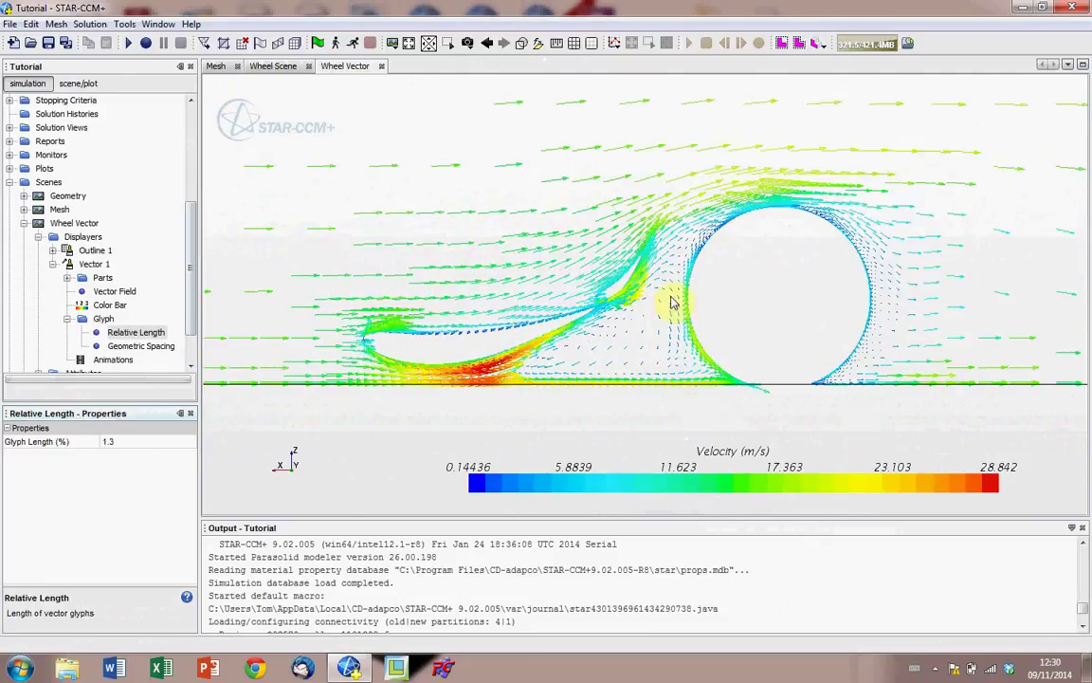
Step: Show the Mesh scene and rotate it to view the Wheel Plane edge-on around the wheel
{"action": "left_click", "coordinate": [214, 66]}
{"action": "left_click_drag", "start_coordinate": [579, 275], "coordinate": [520, 215]}
{"action": "left_click_drag", "start_coordinate": [664, 233], "coordinate": [623, 222]}
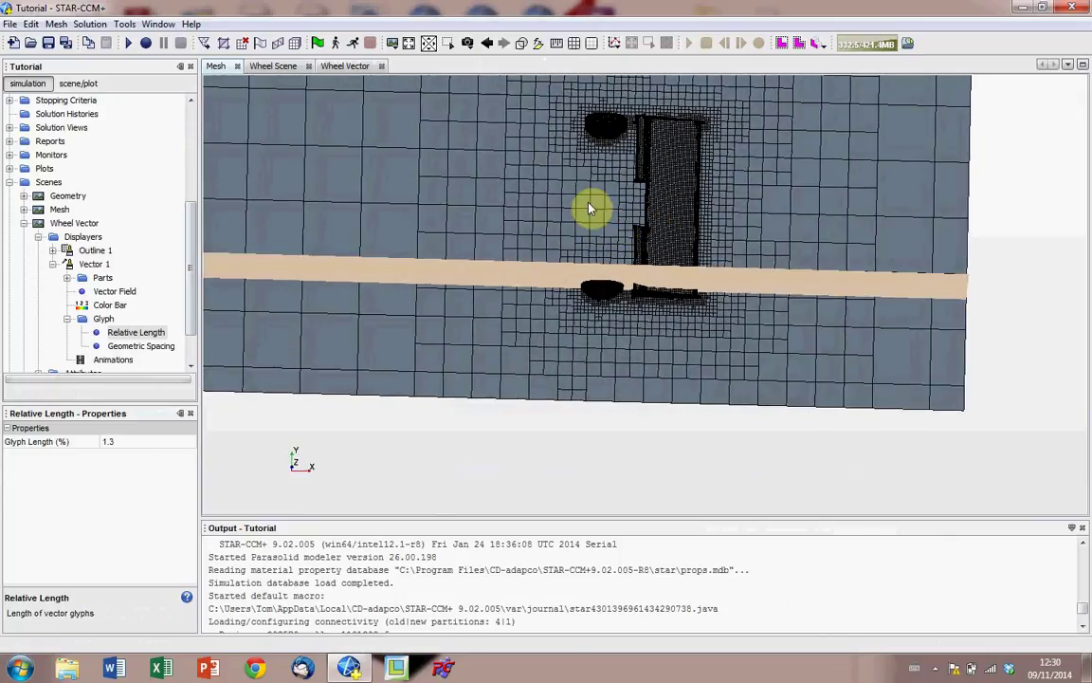